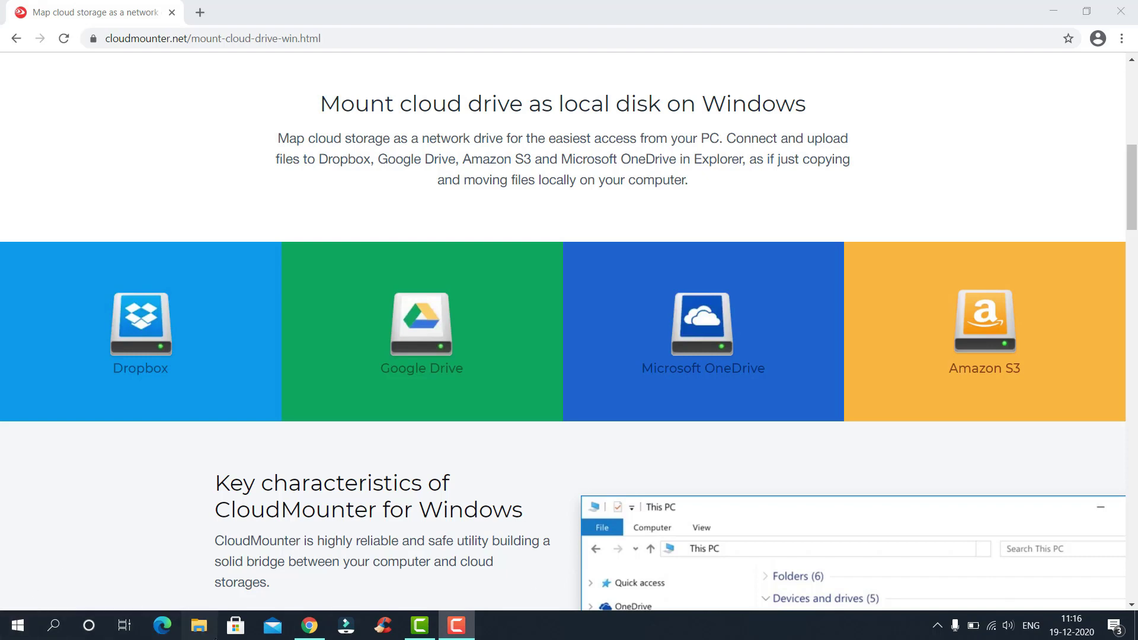
- Download the CloudMounter installer for Windows from cloudmounter.net
left_click(198, 626)
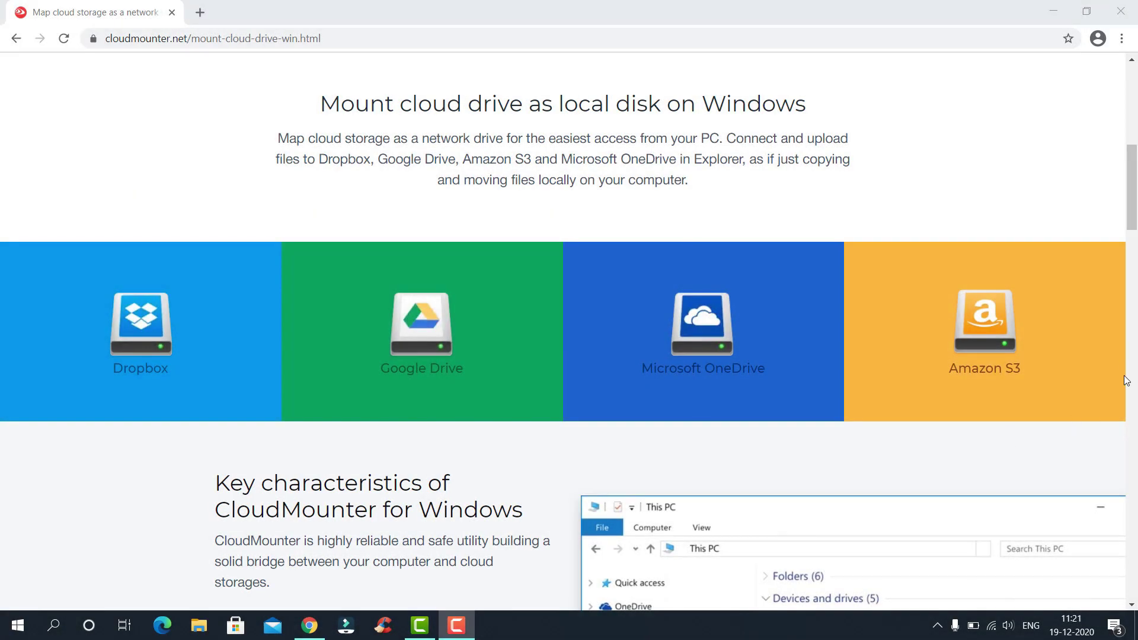
left_click_drag(1135, 194, 1136, 123)
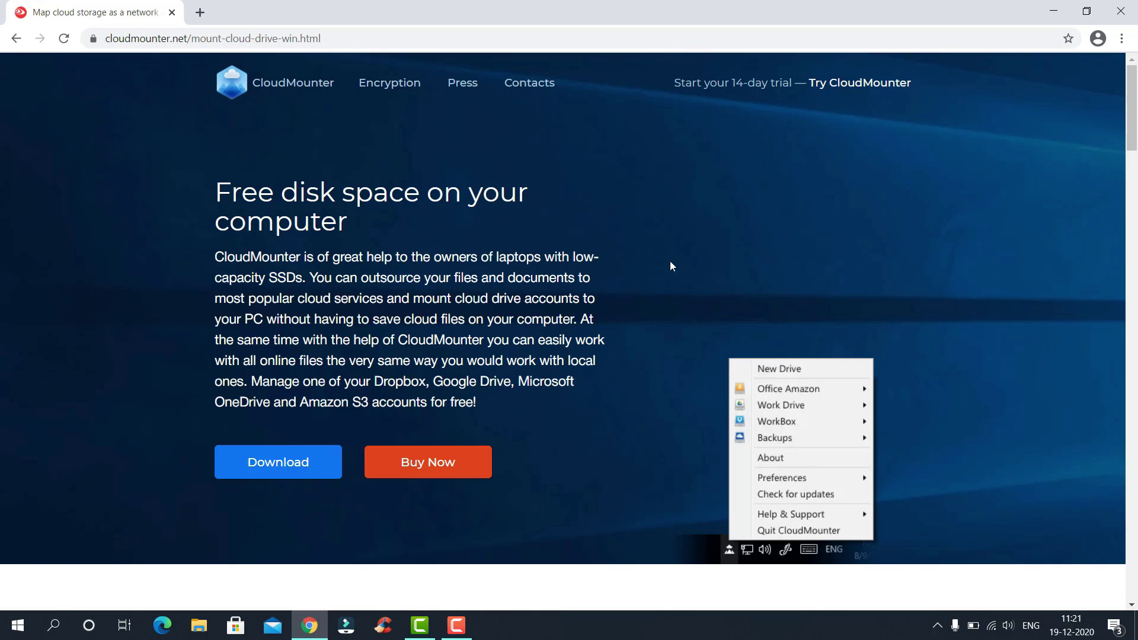
left_click(306, 457)
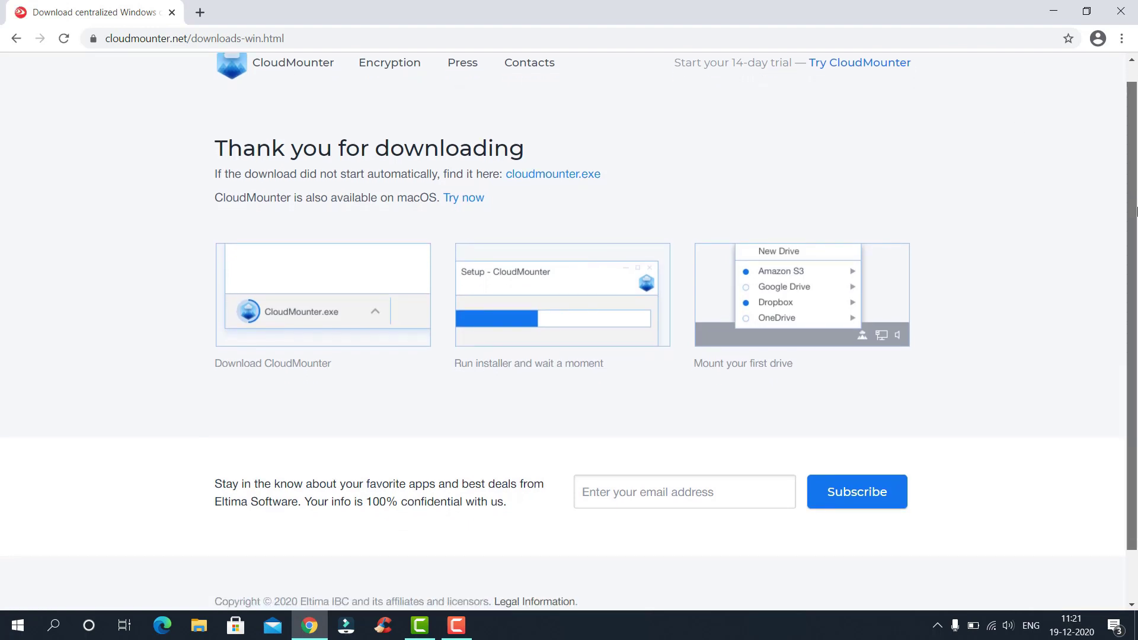
- Install CloudMounter in English with default folders and no start at login, then launch it
left_click(92, 591)
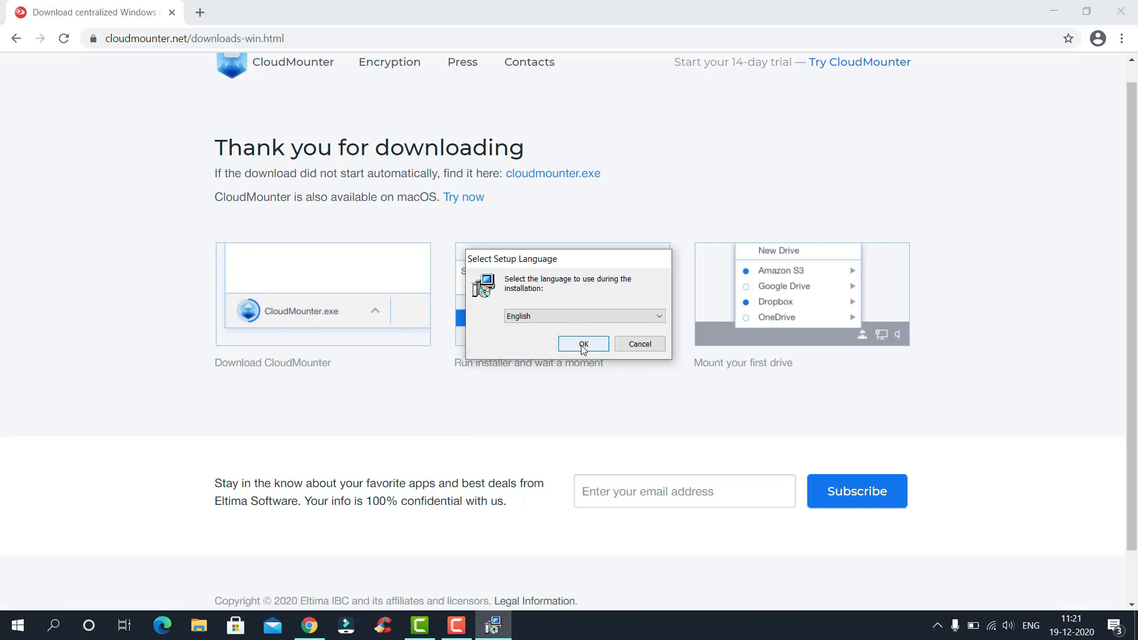
left_click(584, 345)
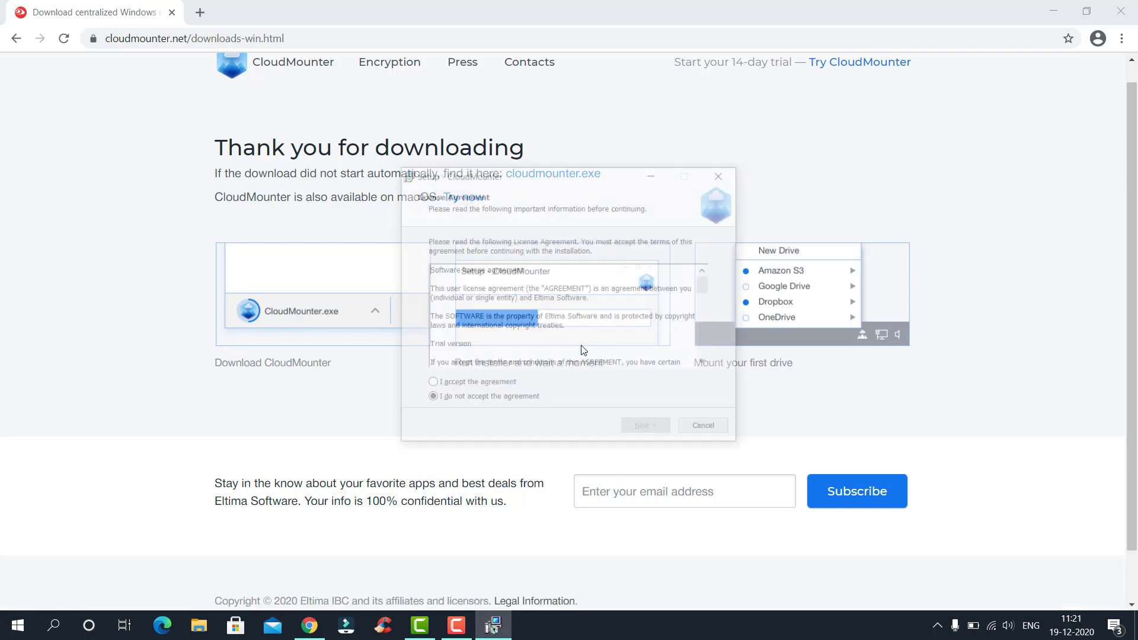
left_click(492, 387)
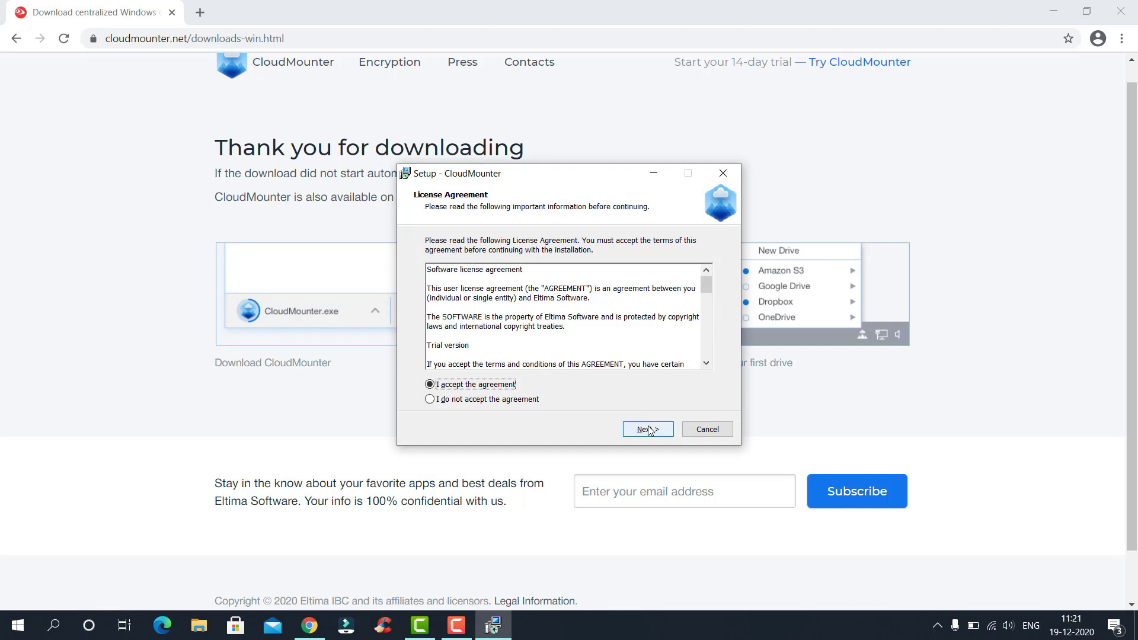
left_click(649, 429)
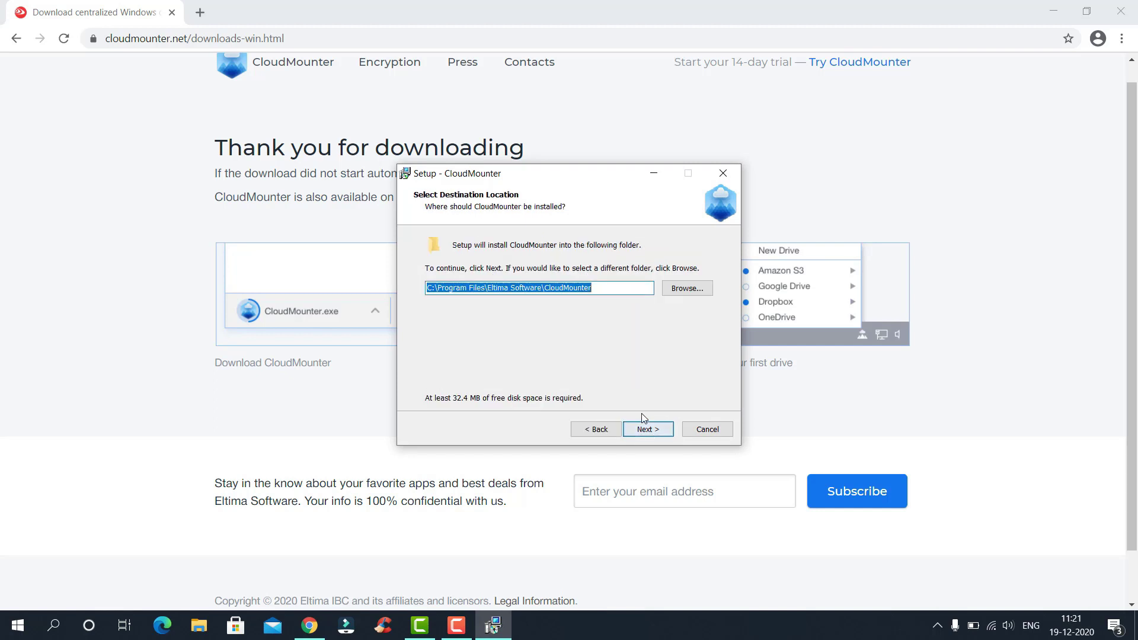
left_click(647, 427)
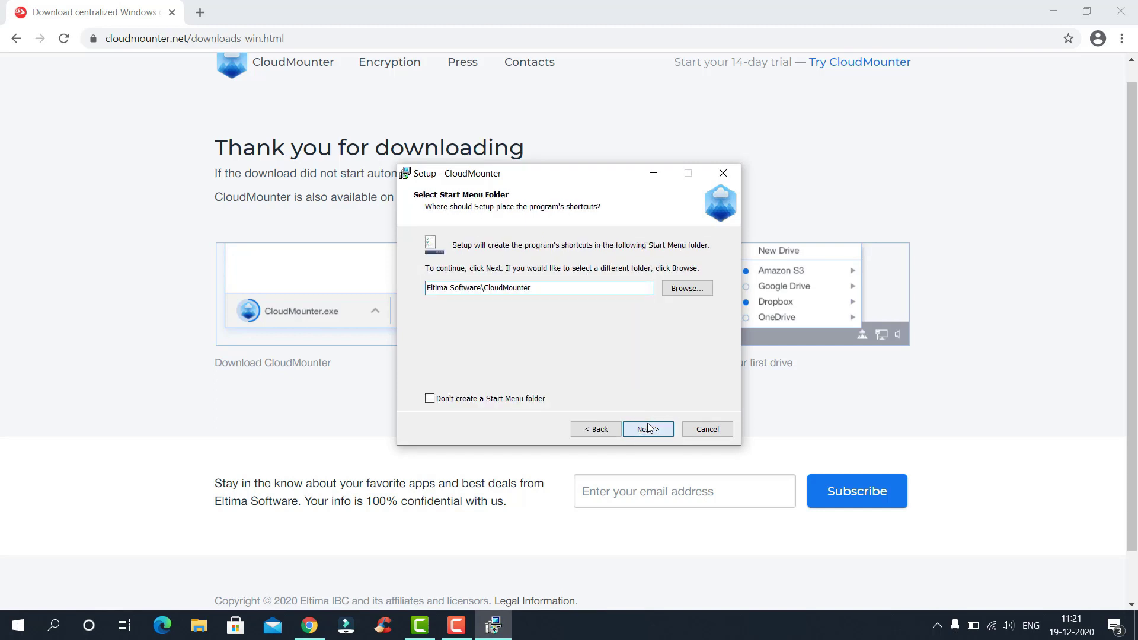
left_click(649, 428)
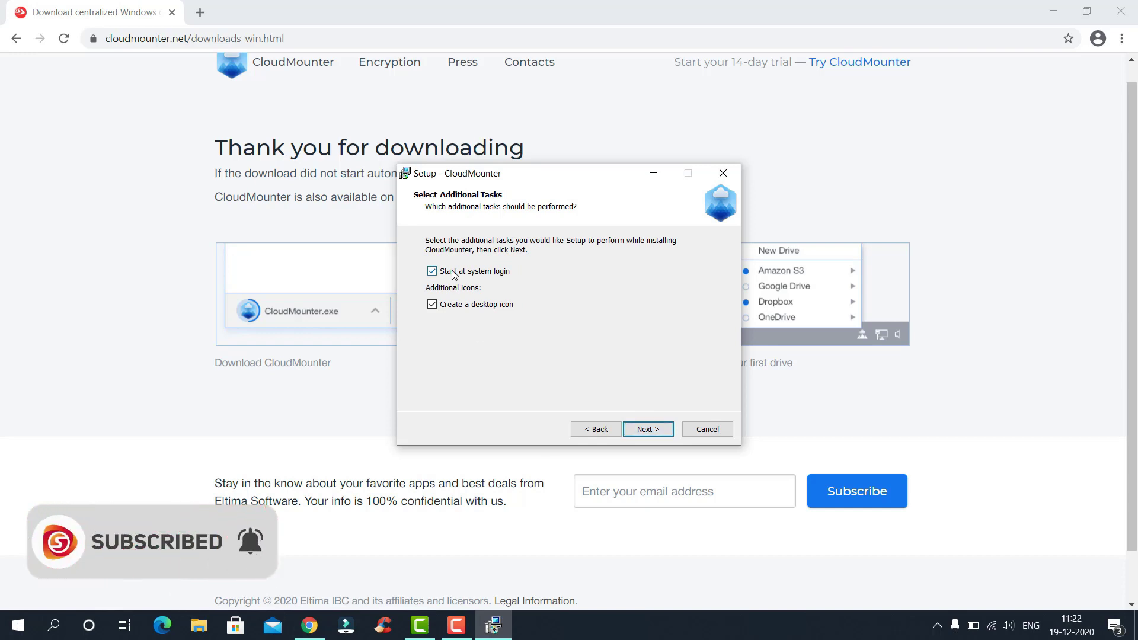
left_click(453, 272)
left_click(652, 432)
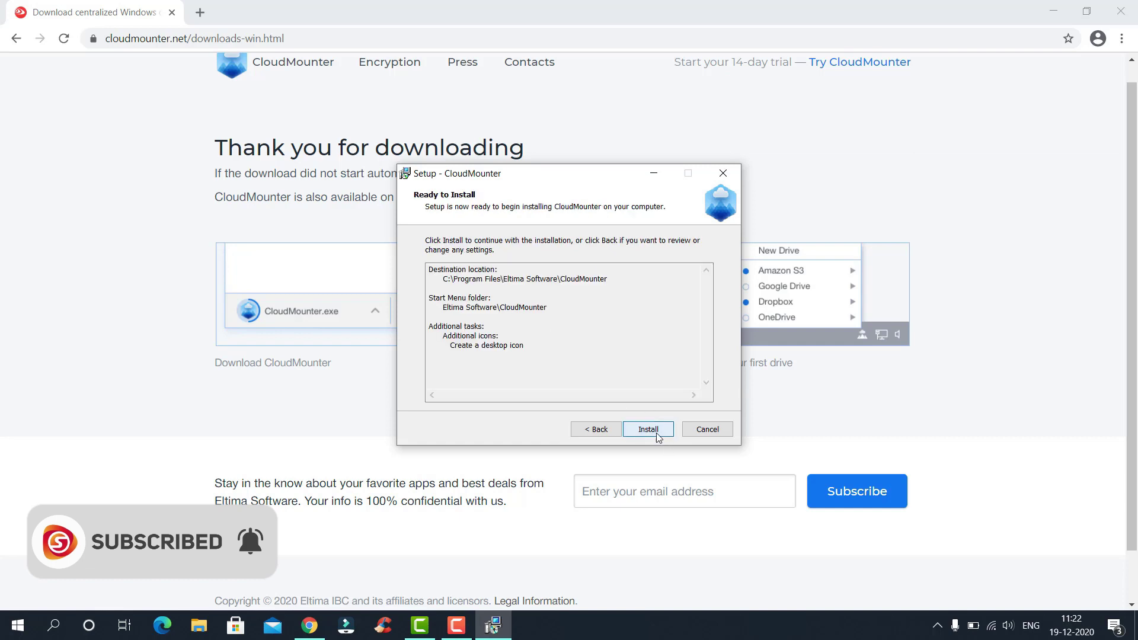
left_click(656, 434)
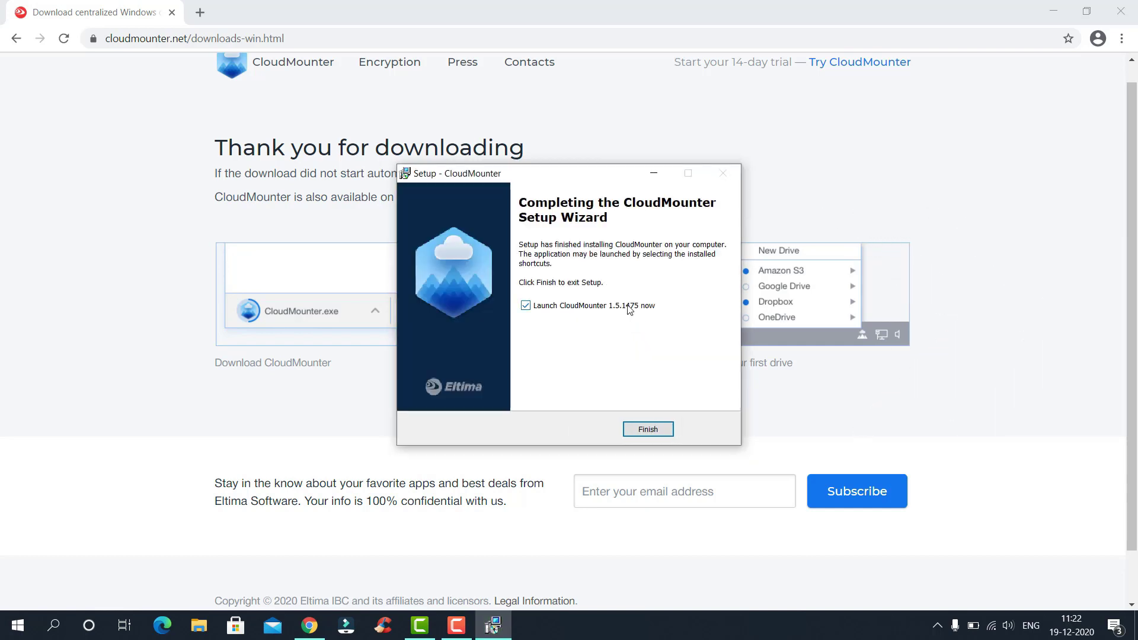
left_click(667, 431)
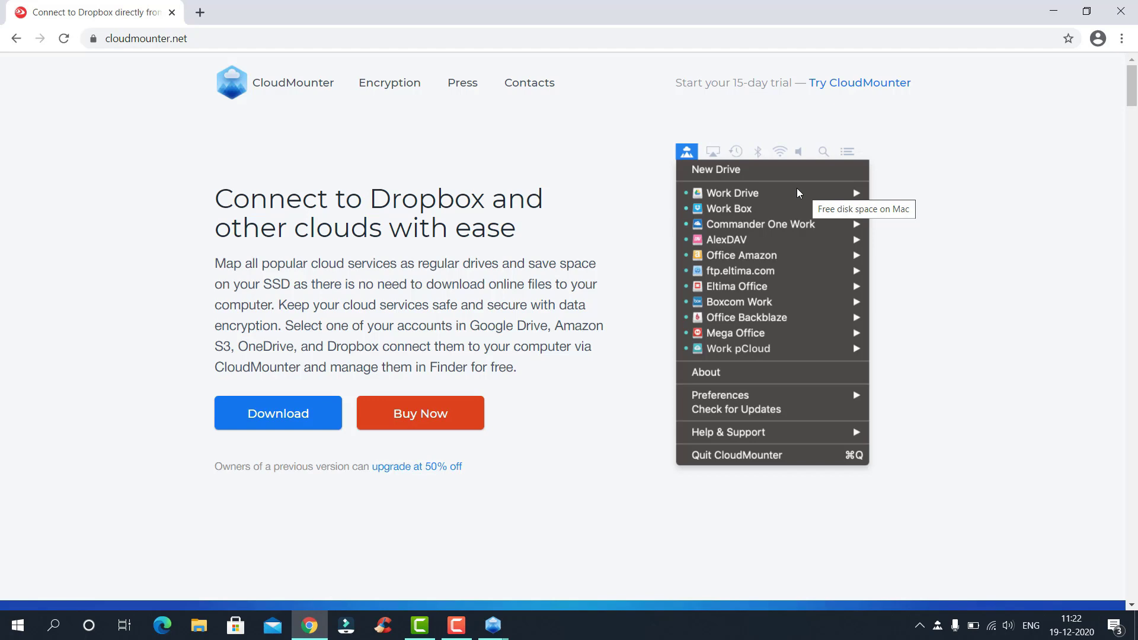
- Continue the CloudMounter free trial, minimise the browser and centre the CloudMounter window
mouse_move(498, 636)
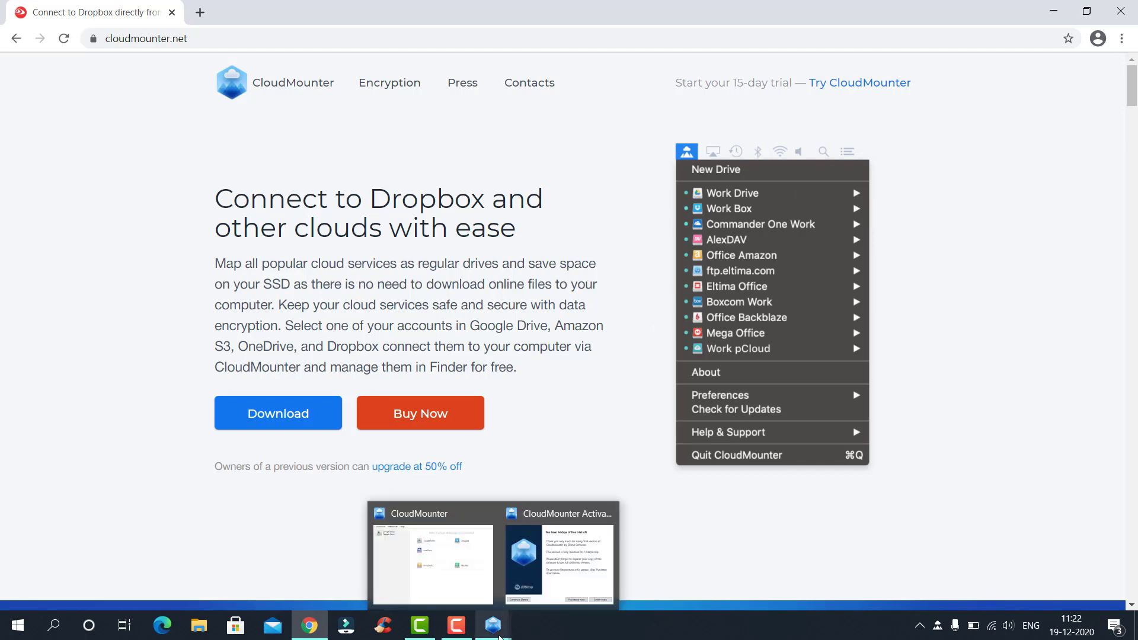
left_click(532, 607)
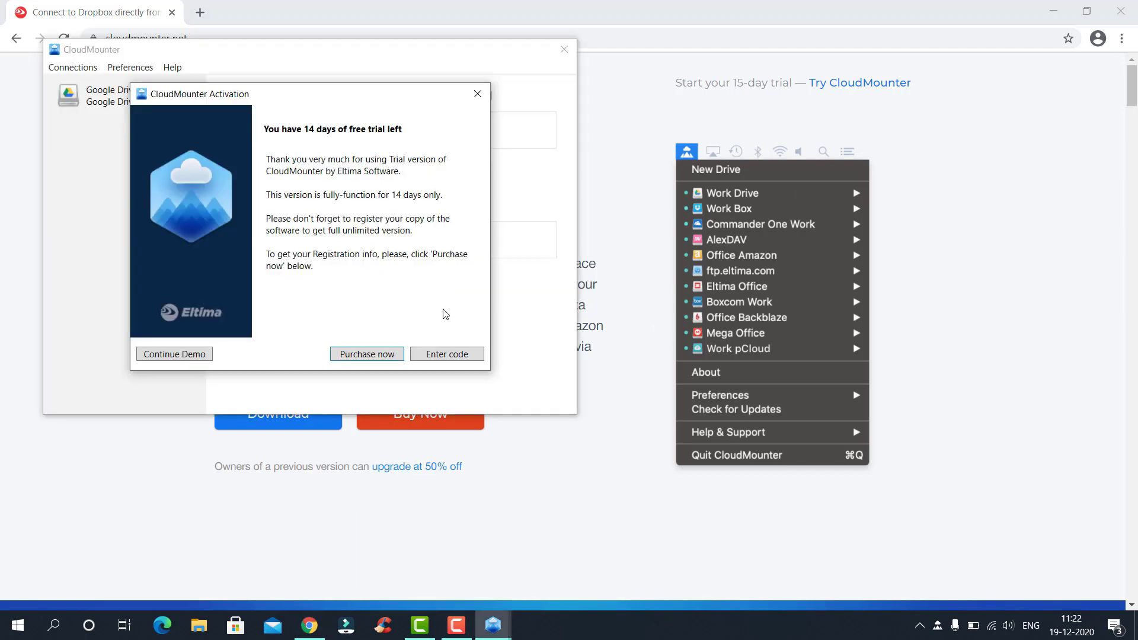
left_click(188, 354)
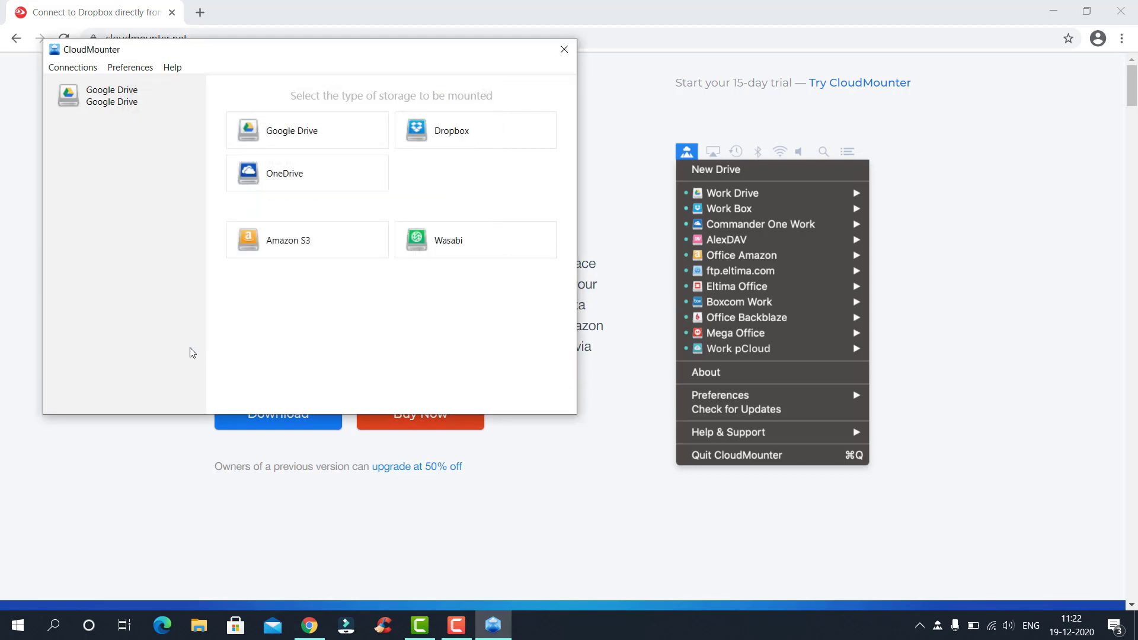
left_click(305, 4)
left_click(1054, 11)
left_click_drag(433, 53, 732, 135)
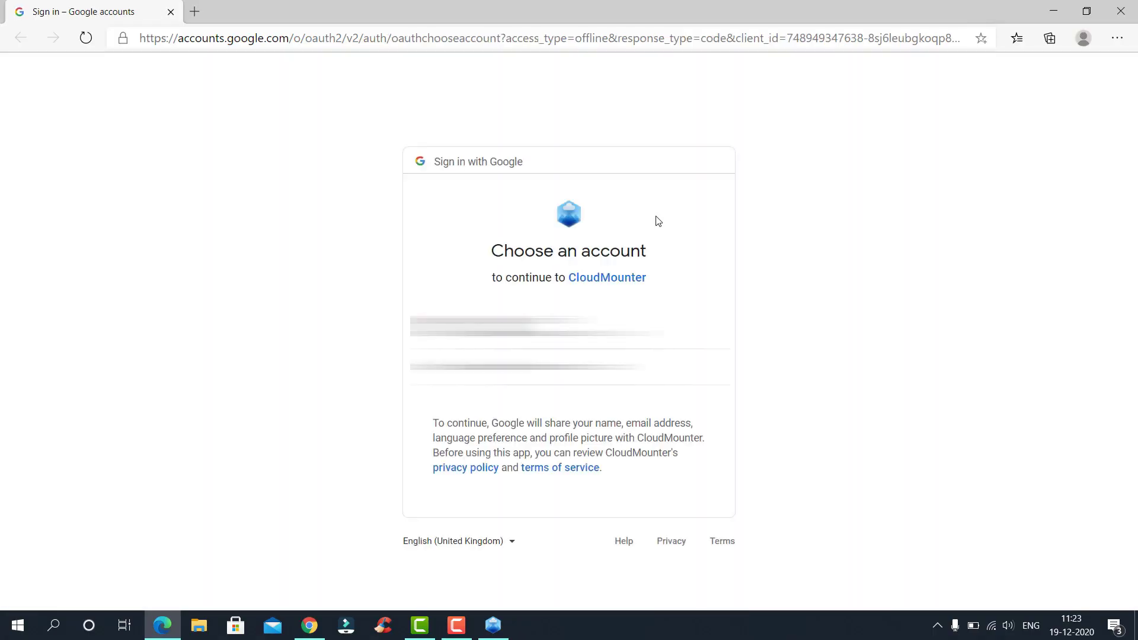
- Sign in with the Google account and allow CloudMounter access to Google Drive
left_click(569, 326)
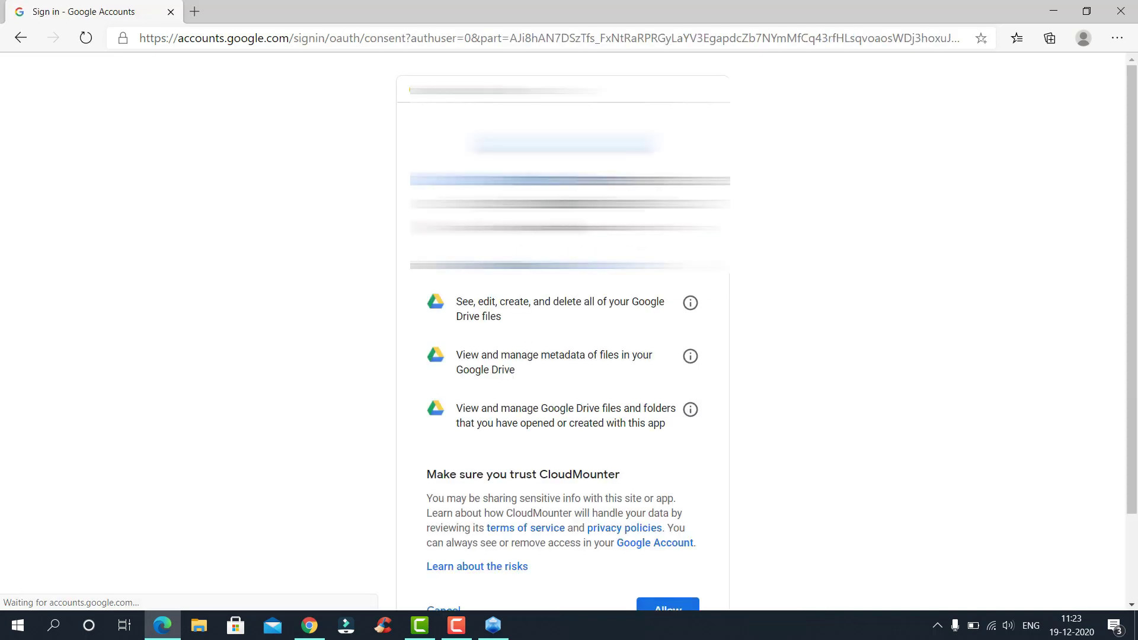
scroll(1016, 502, "down", 3)
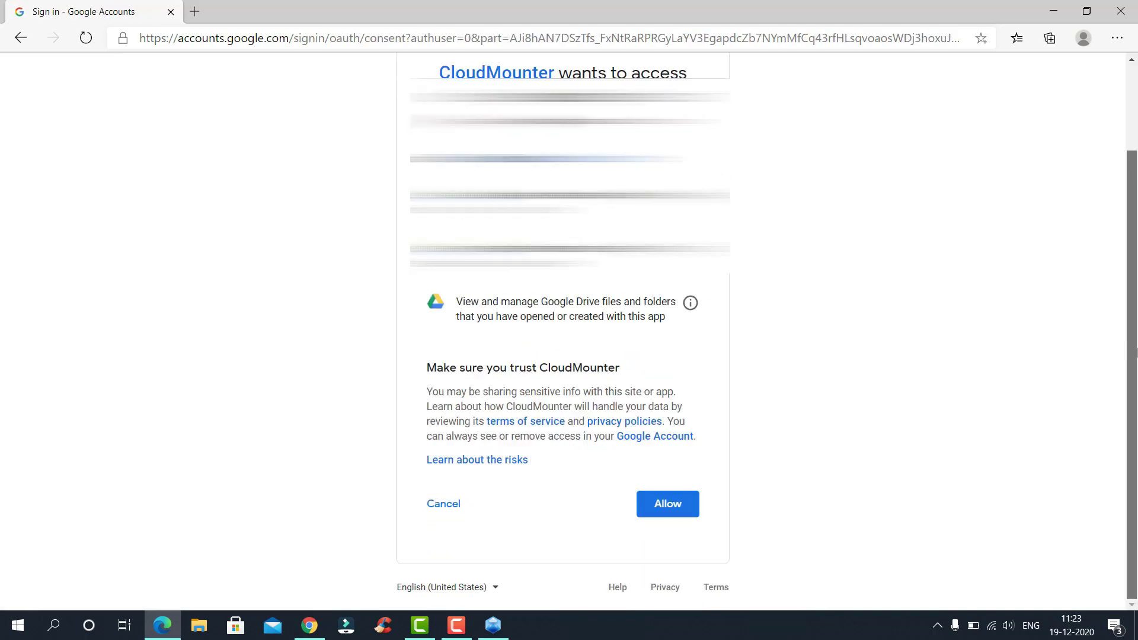
left_click(692, 510)
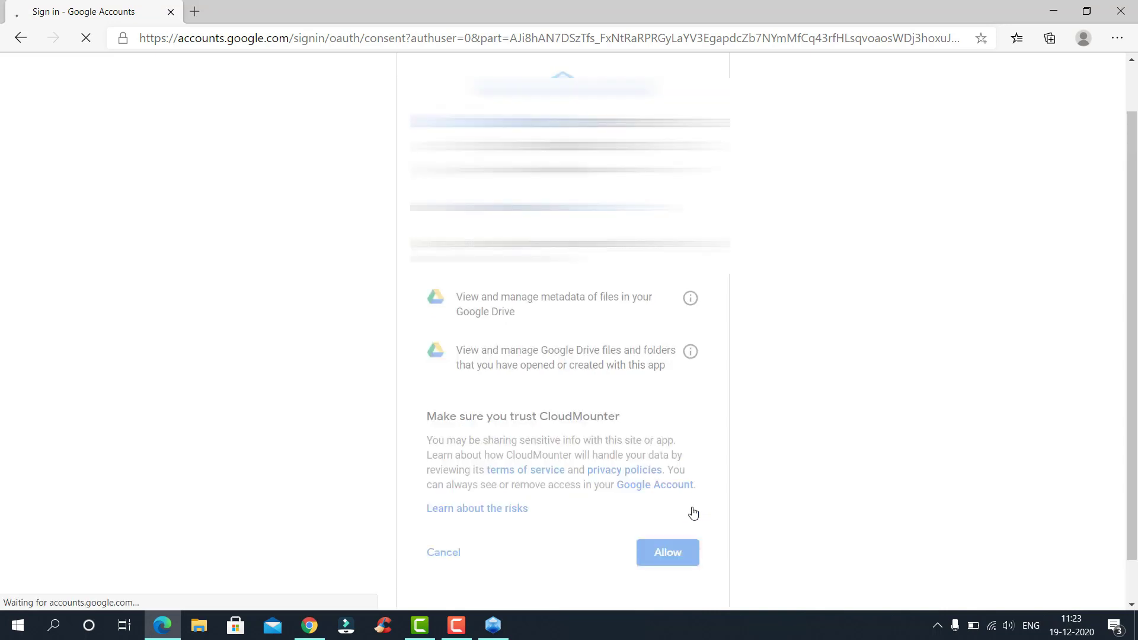
left_click(493, 626)
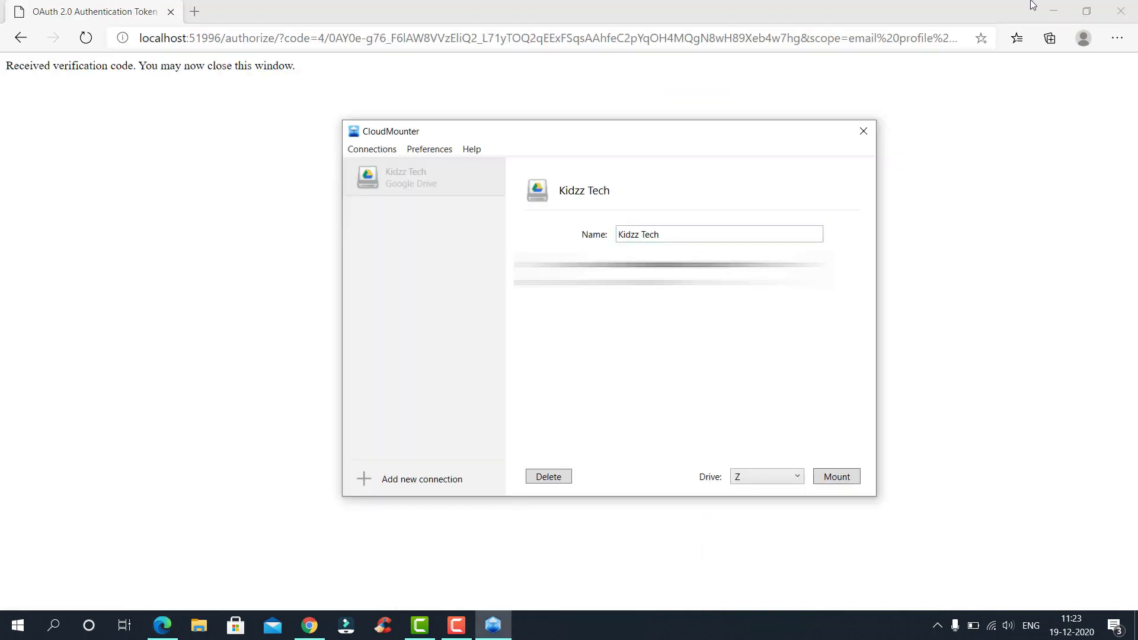
- Rename the CloudMounter connection to 'Google Drive'
left_click(1054, 9)
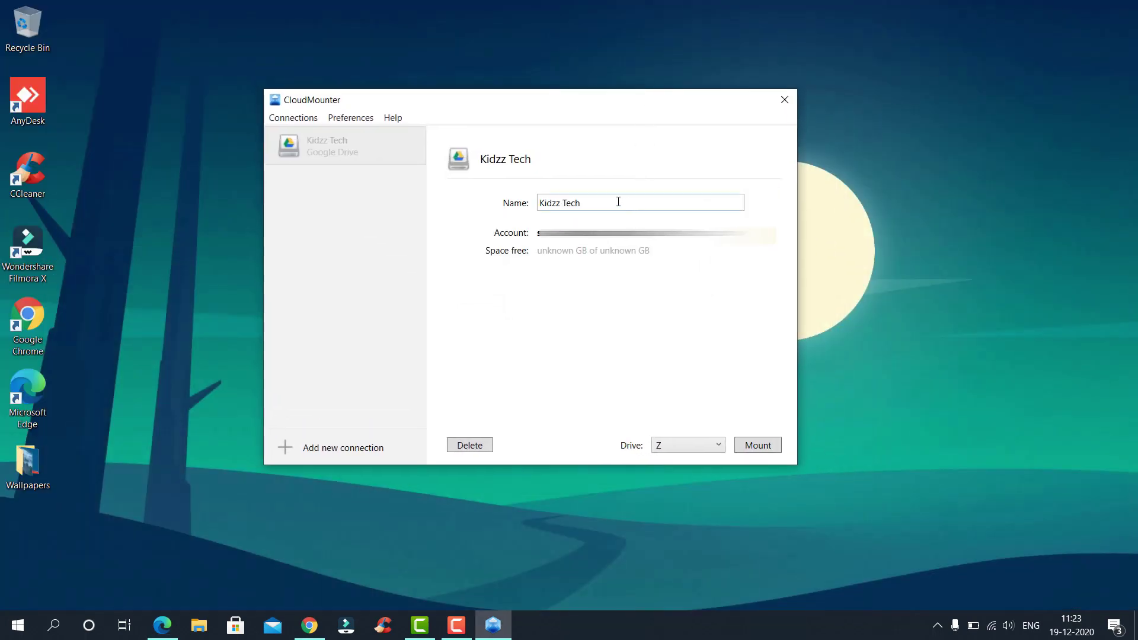
left_click_drag(618, 202, 538, 228)
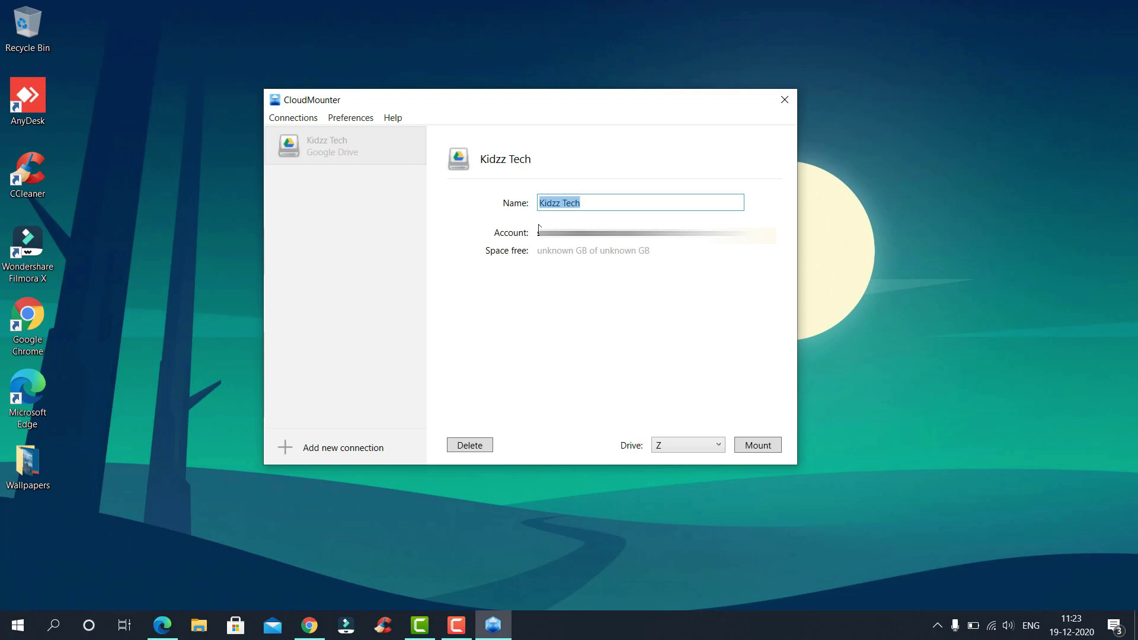
key("BackSpace")
type("Google Drive")
- Choose drive letter D and mount the Google Drive connection
left_click(676, 449)
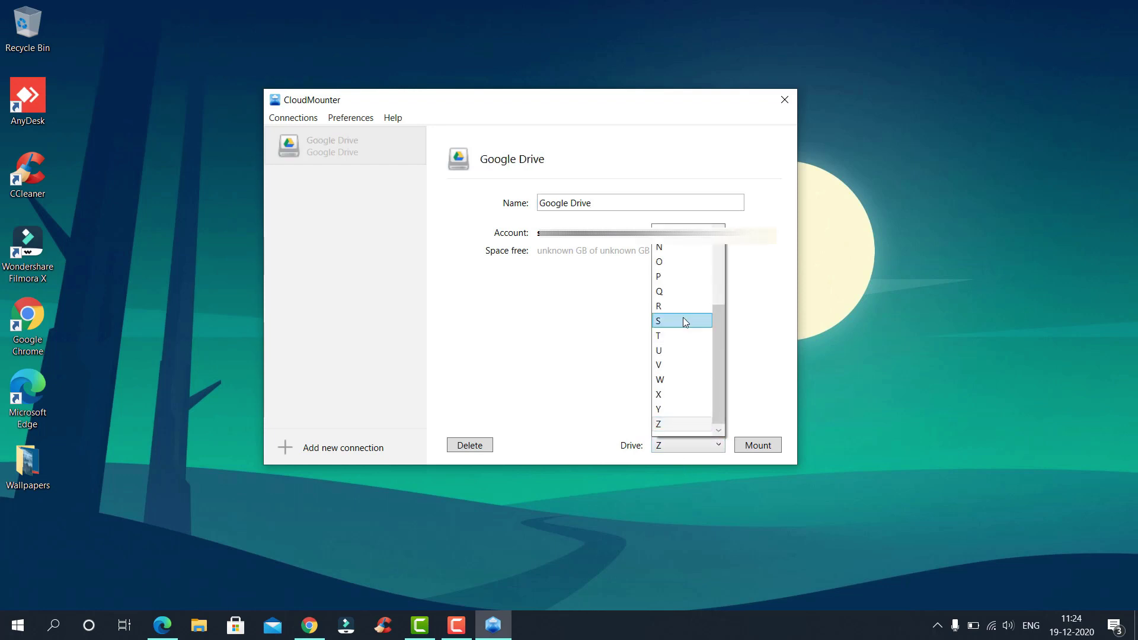
scroll(683, 318, "up", 3)
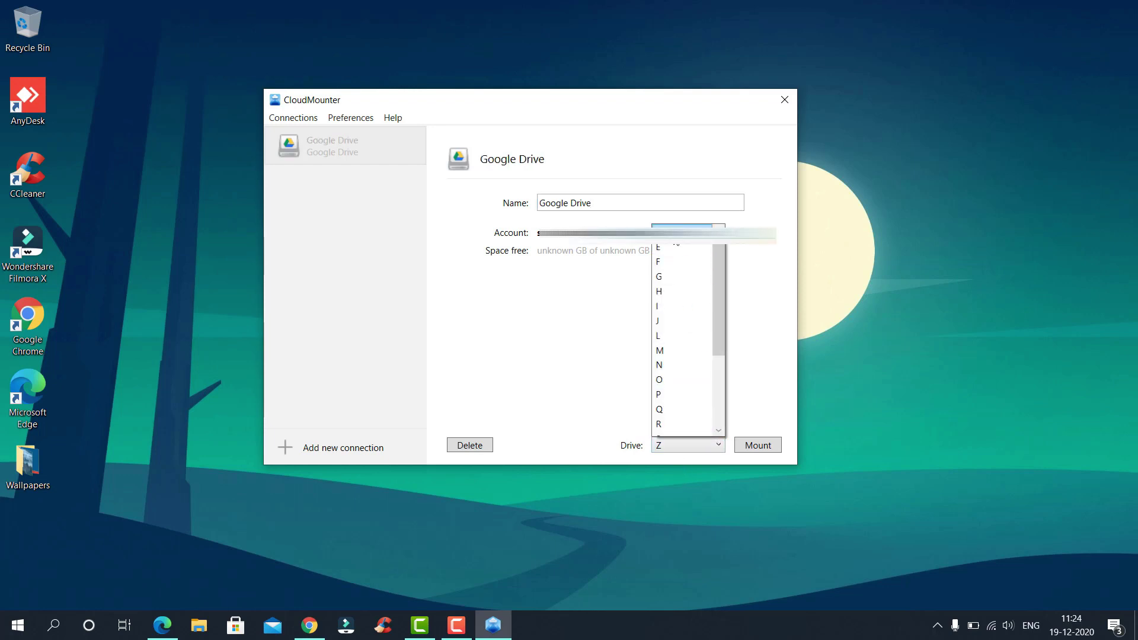
left_click(676, 236)
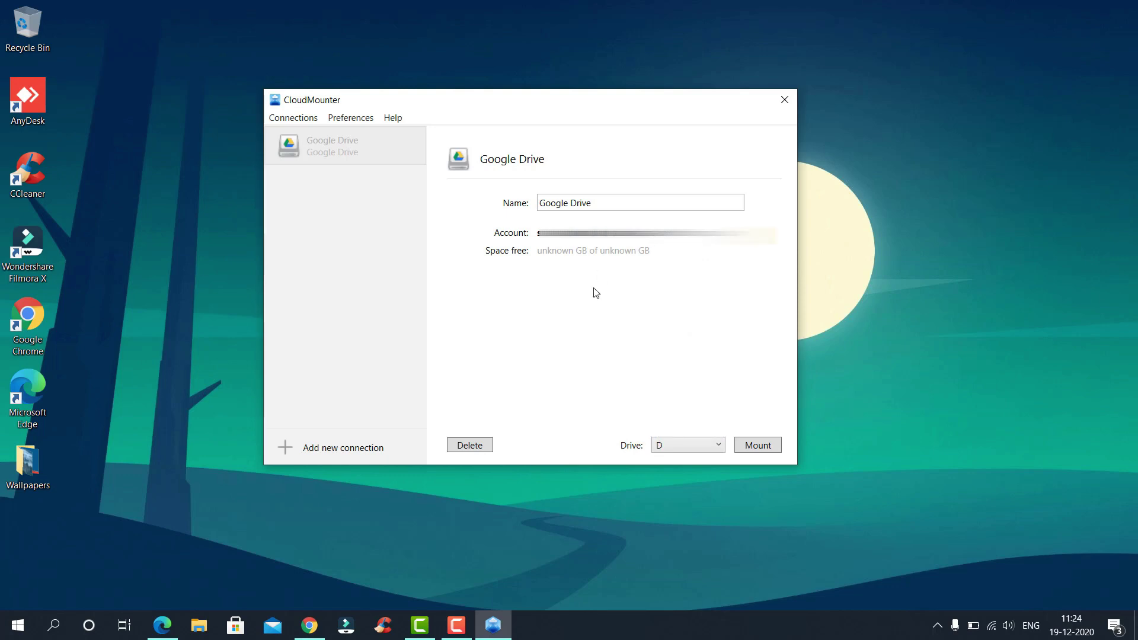
left_click(764, 450)
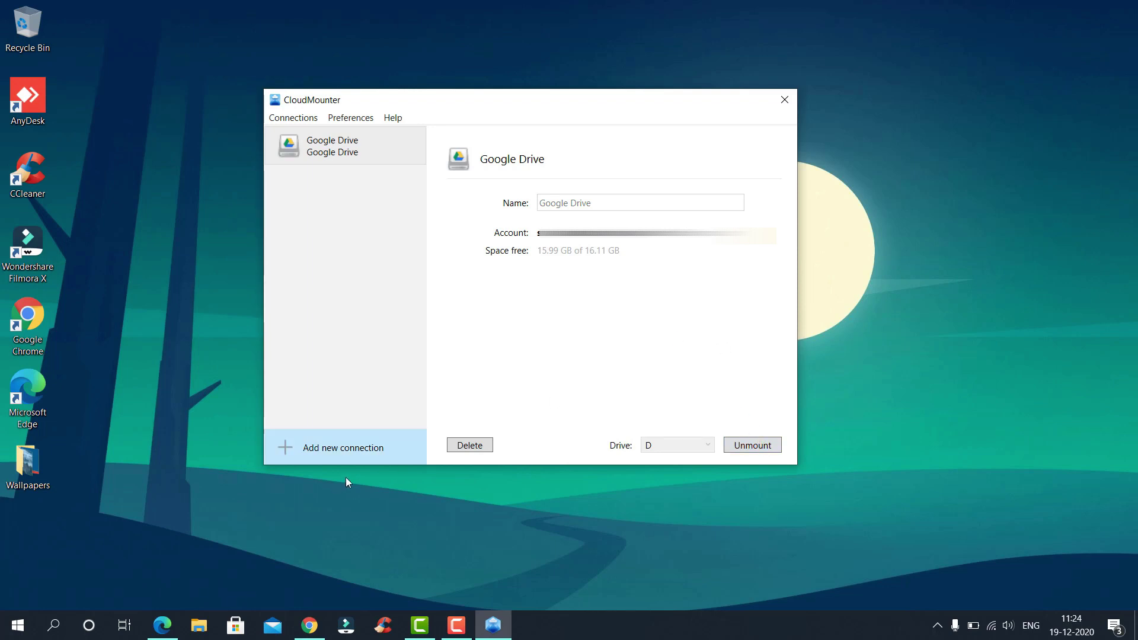
- Browse from This PC into the Google Drive (D:) drive in File Explorer
left_click(207, 632)
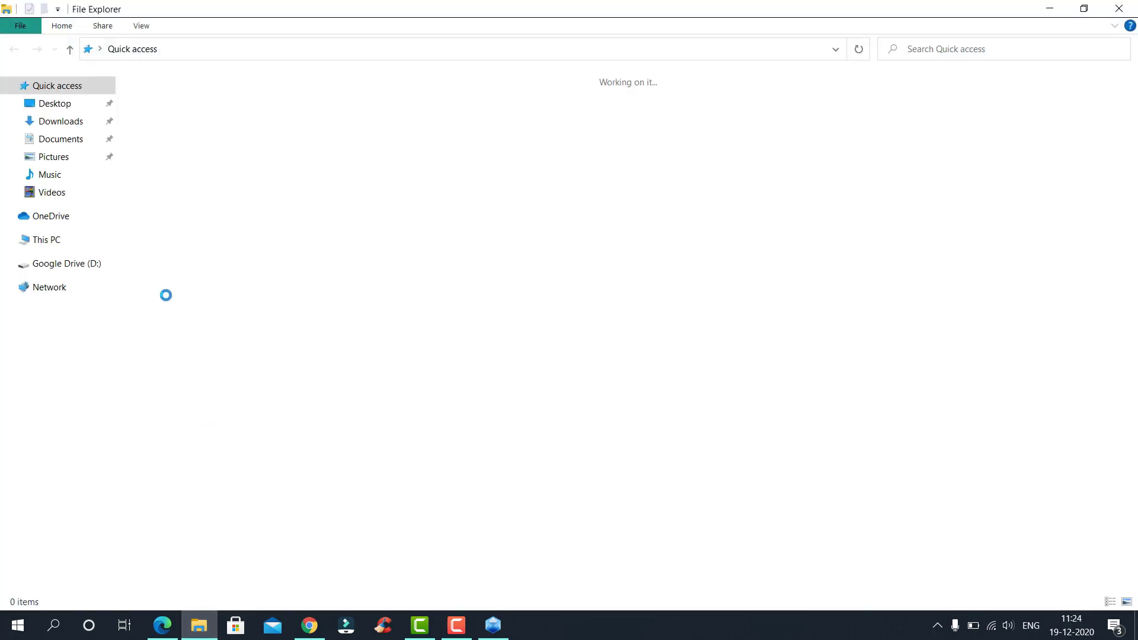
left_click(74, 243)
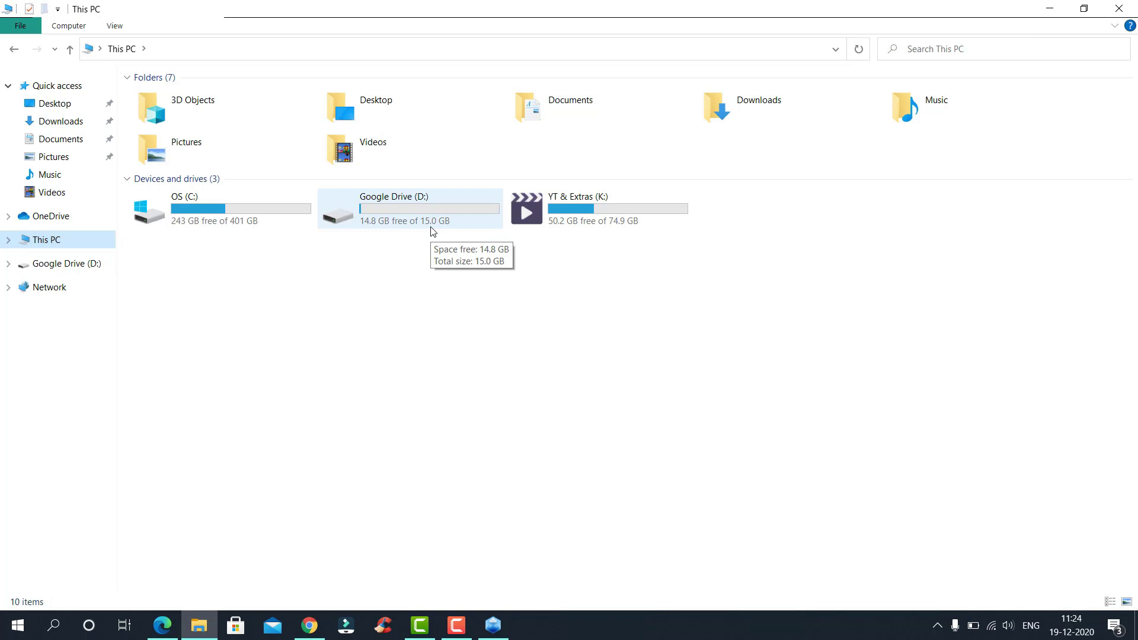
double_click(433, 228)
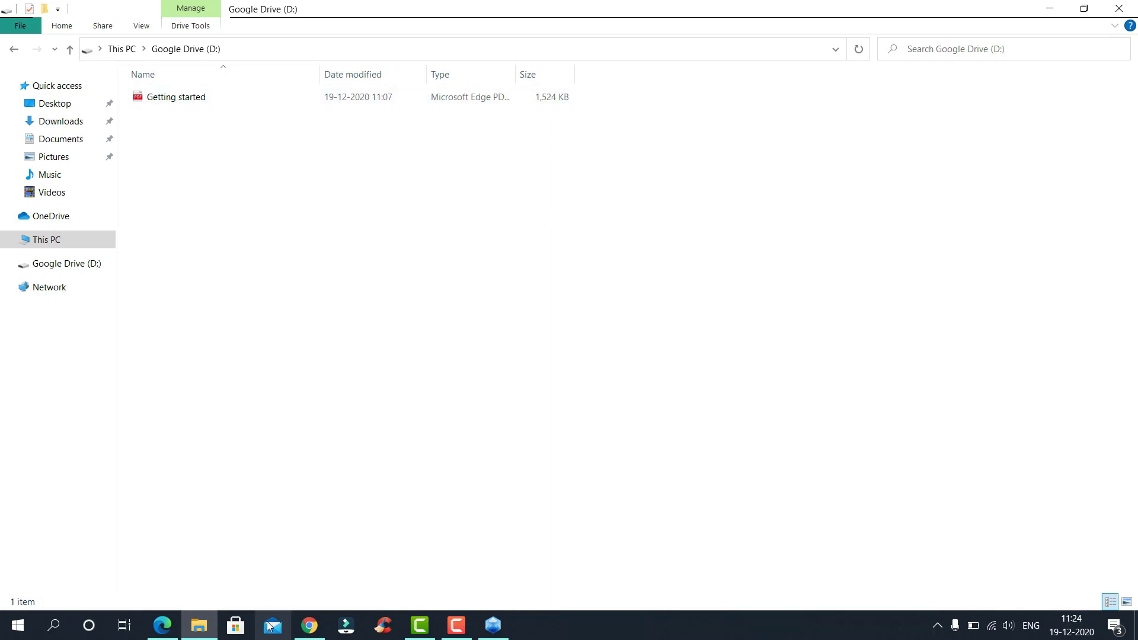
- Open the Getting started PDF from drive D in Microsoft Edge
mouse_move(305, 626)
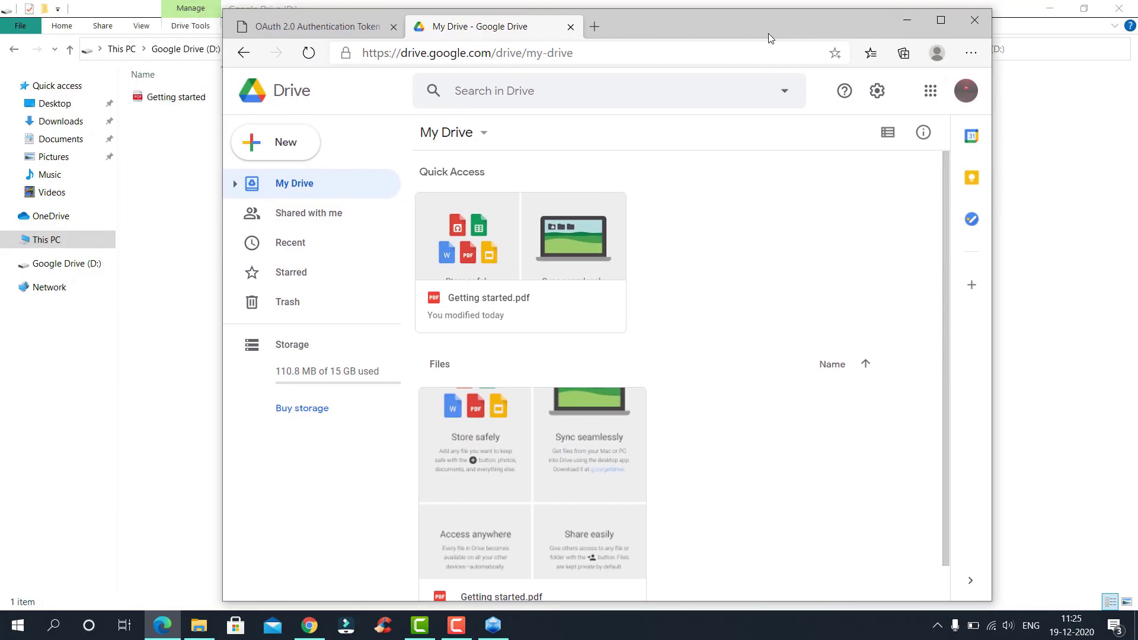
scroll(801, 423, "down", 1)
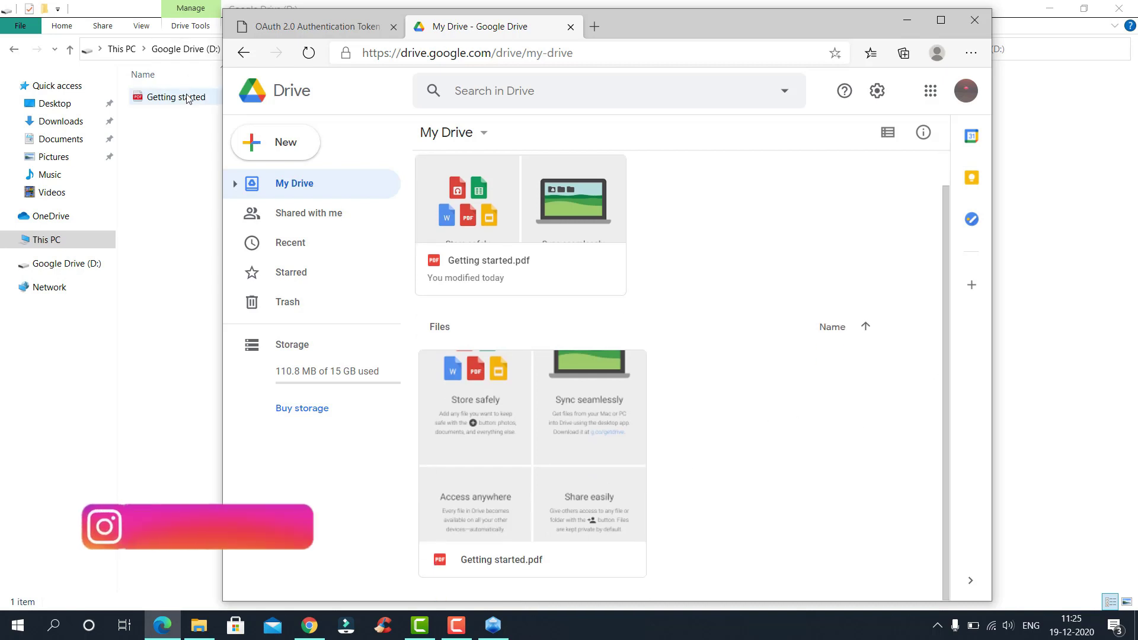
left_click(200, 166)
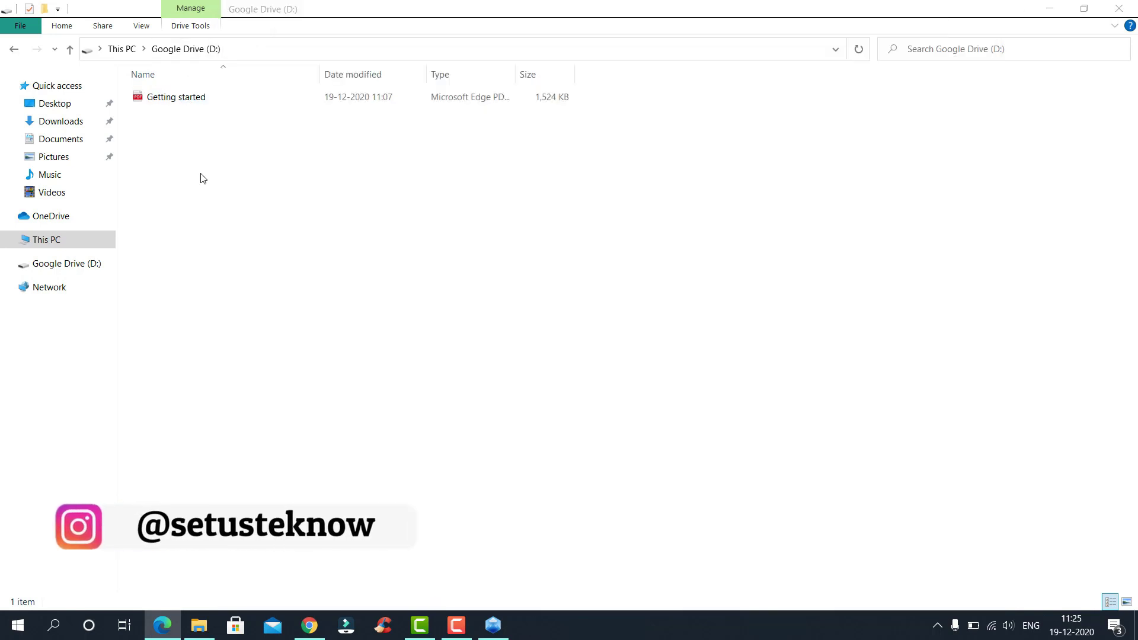
double_click(214, 97)
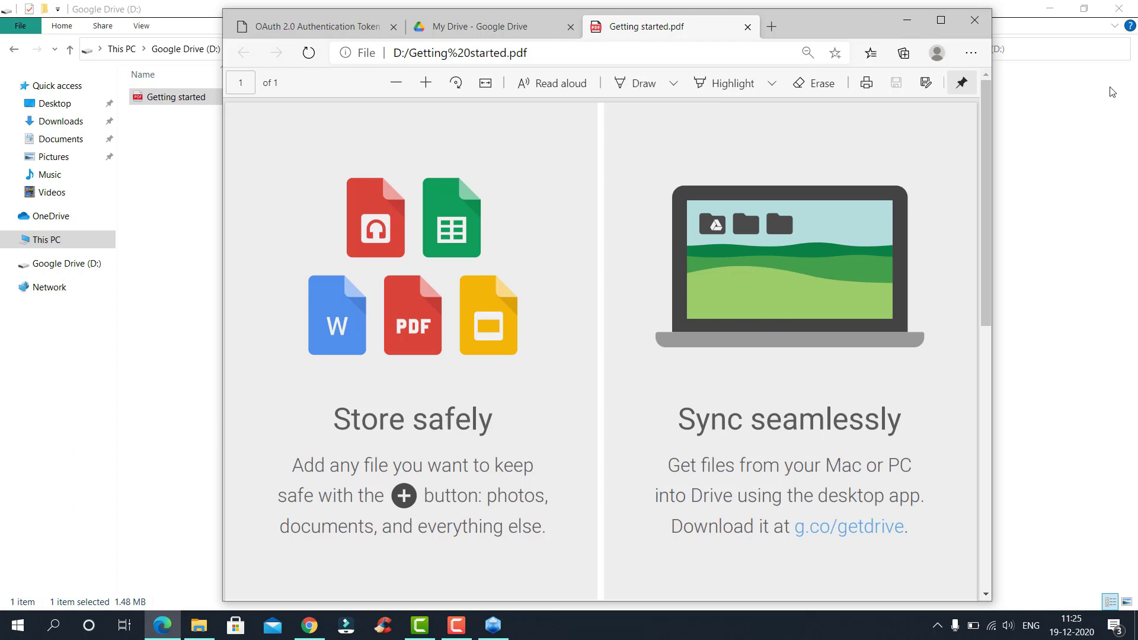
- Upload the 4K Ghosts II wallpaper to My Drive, then return to the drive D folder
left_click(528, 27)
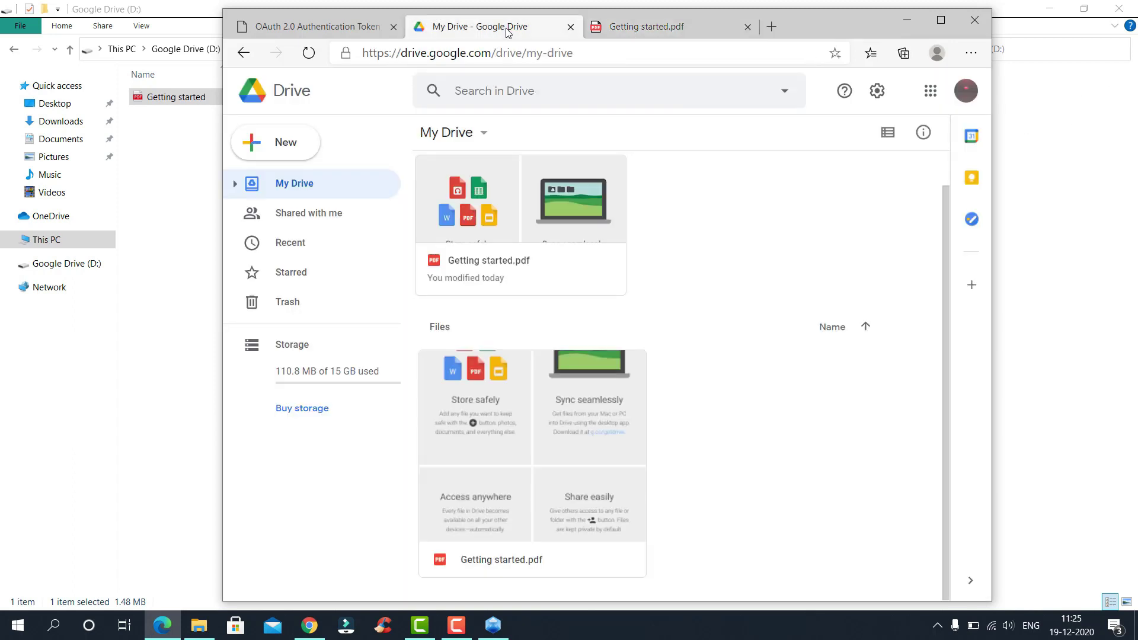
left_click(287, 143)
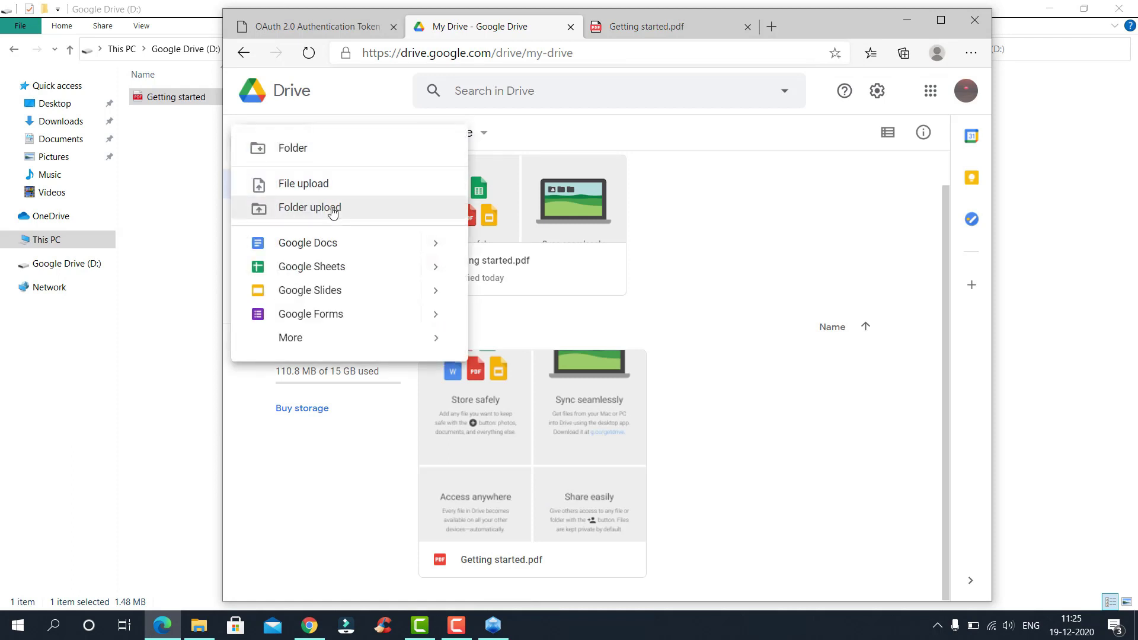
left_click(342, 186)
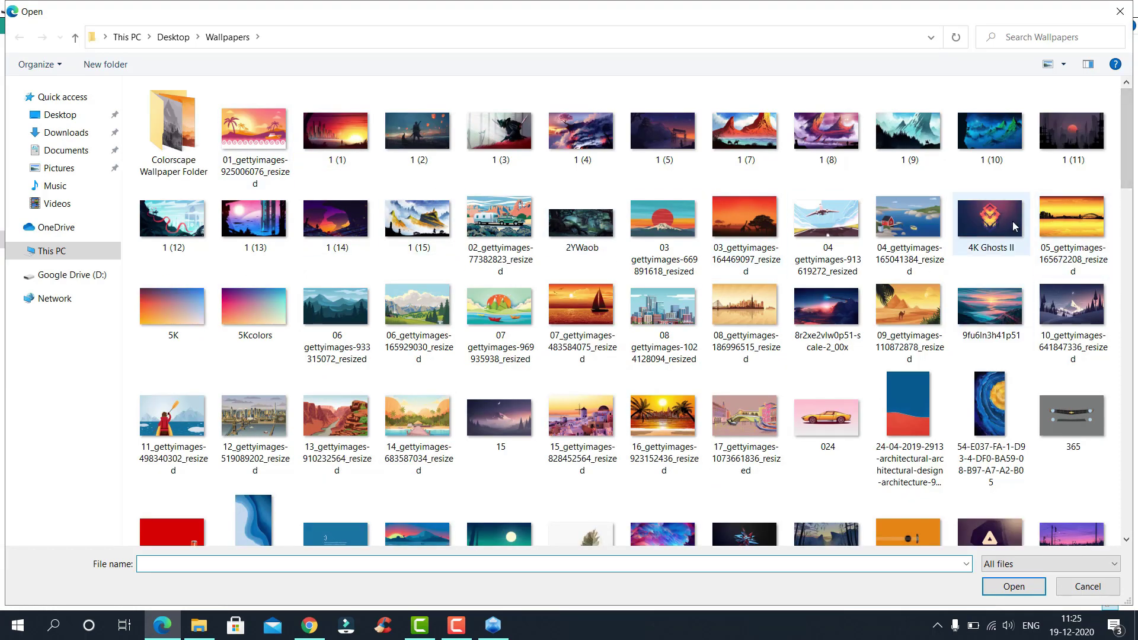
left_click(990, 220)
left_click(1008, 587)
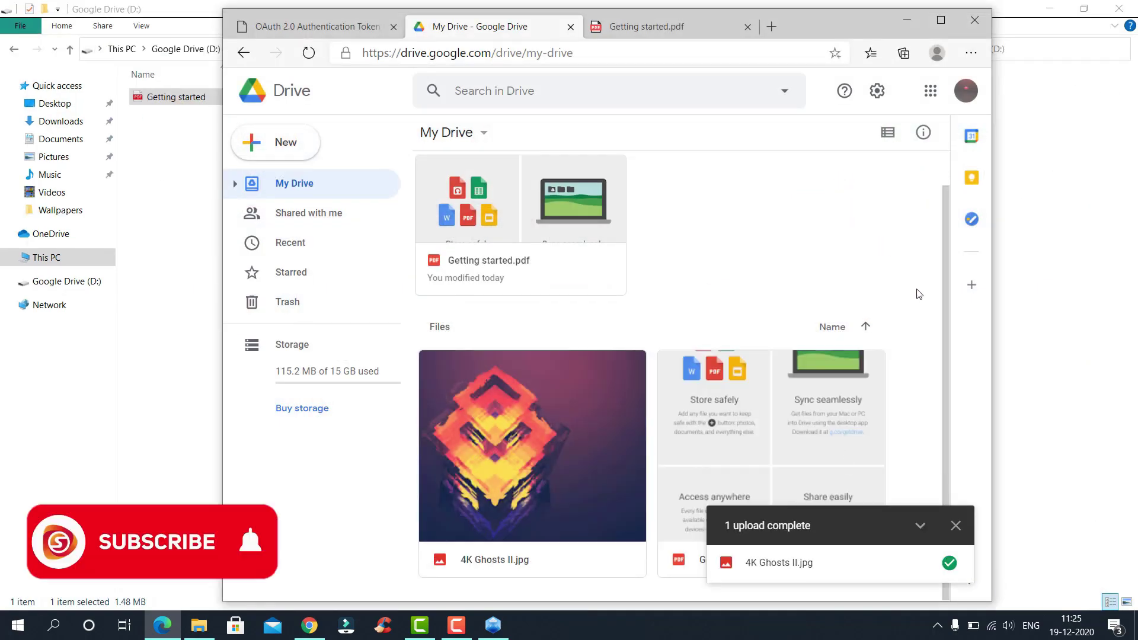
left_click(955, 526)
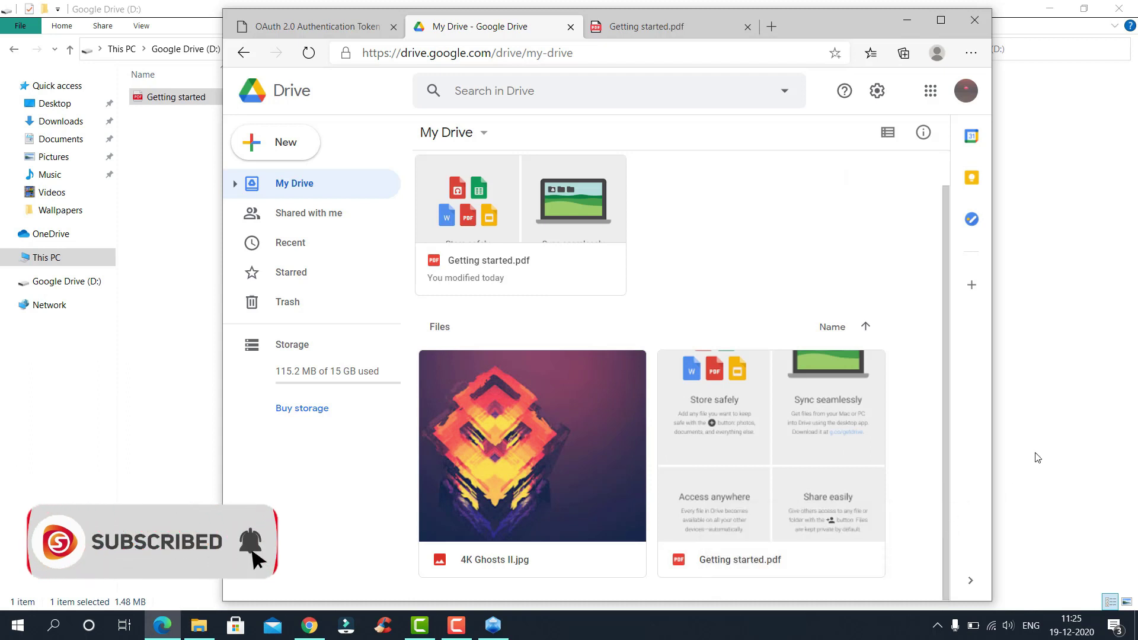
left_click(1049, 437)
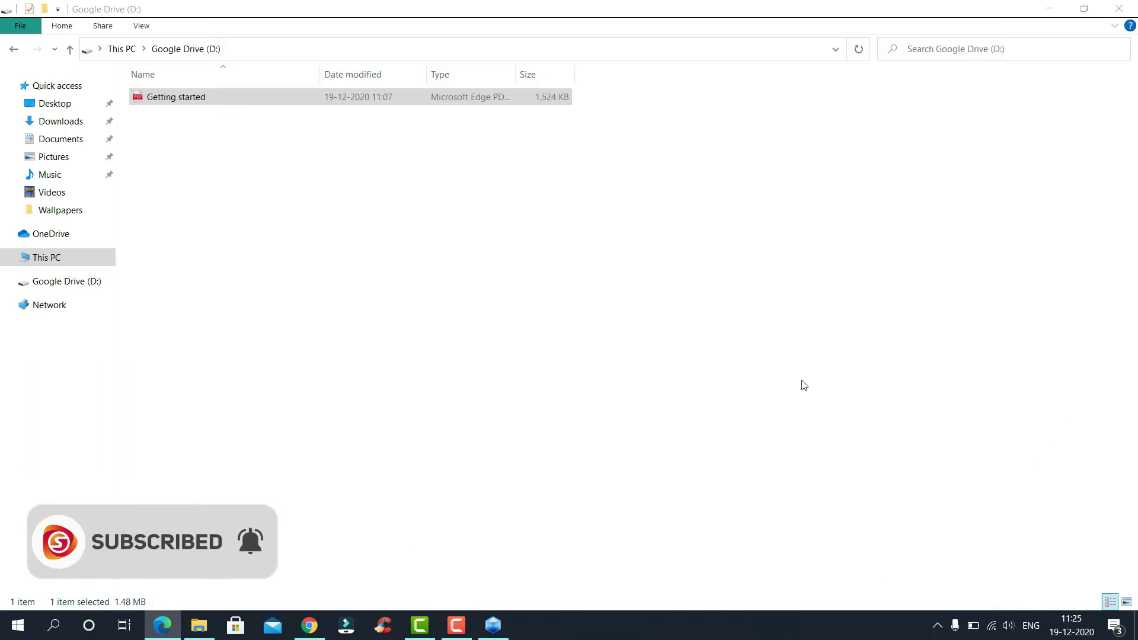
- Refresh drive D to show the synced 4K Ghosts II image and switch to medium icons
left_click(859, 52)
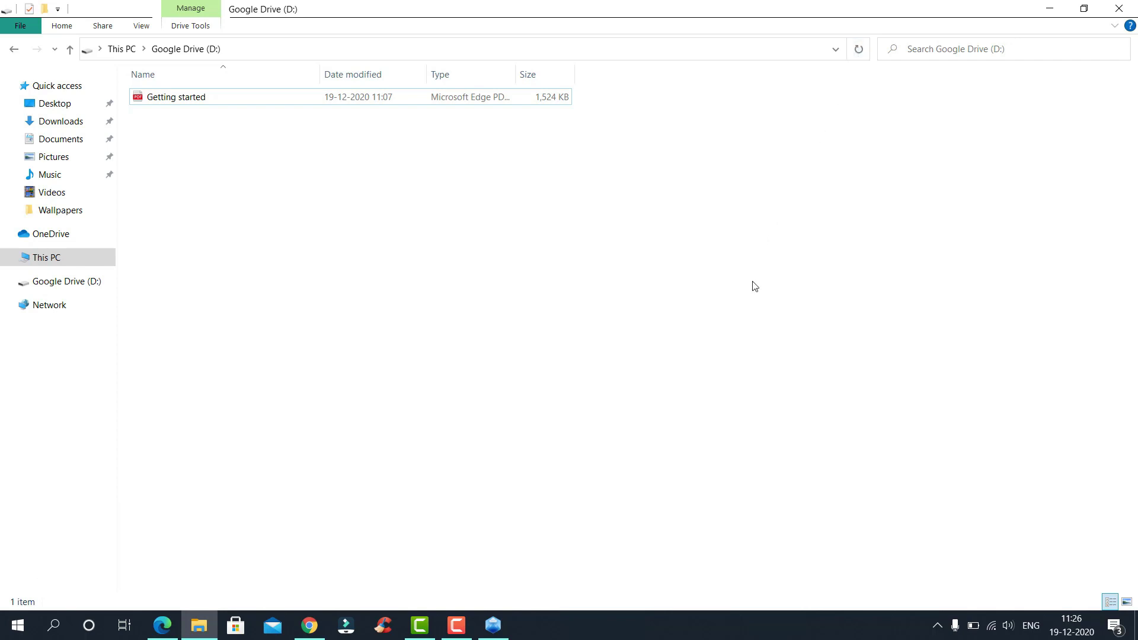
key("F5")
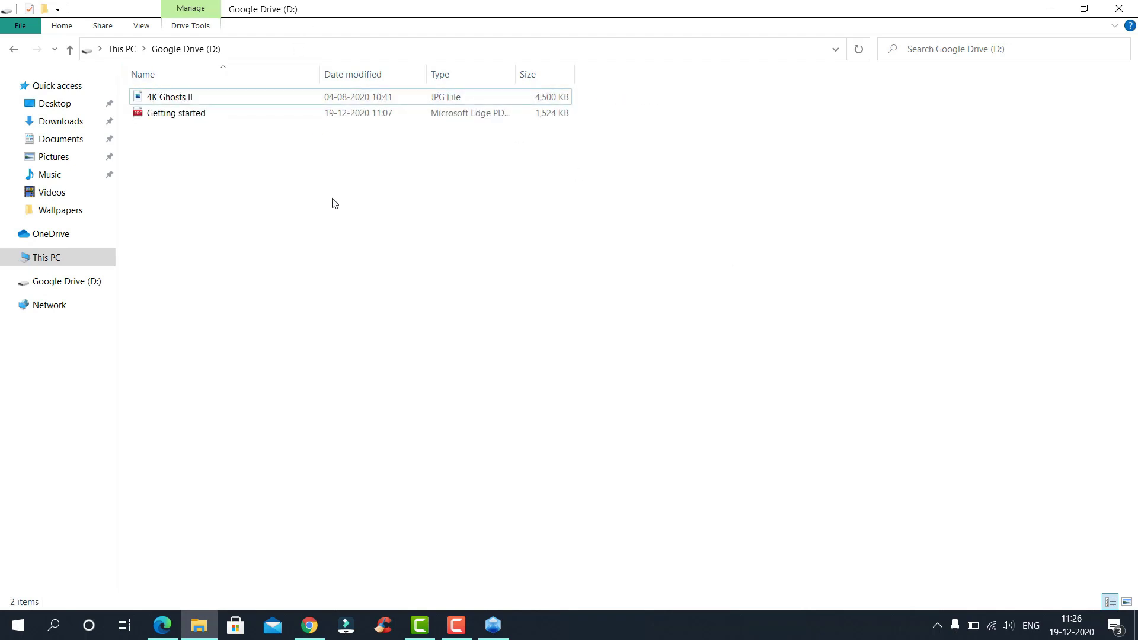
key("ctrl+shift+3")
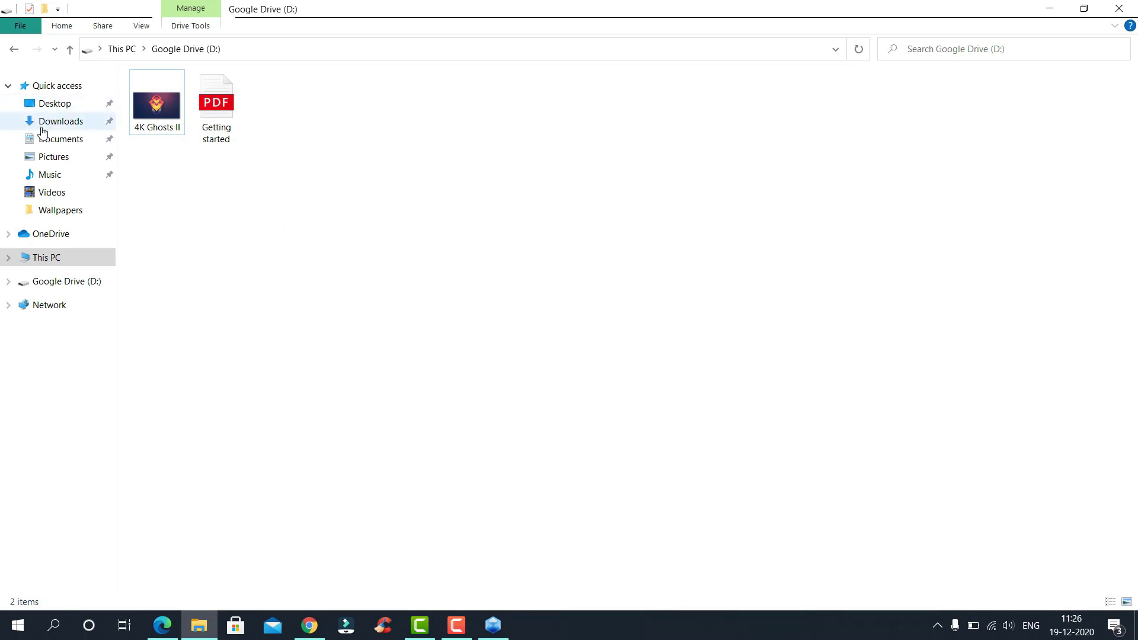
- Copy the leaf wallpaper from Wallpapers into Google Drive (D:) and open the drive
left_click(89, 210)
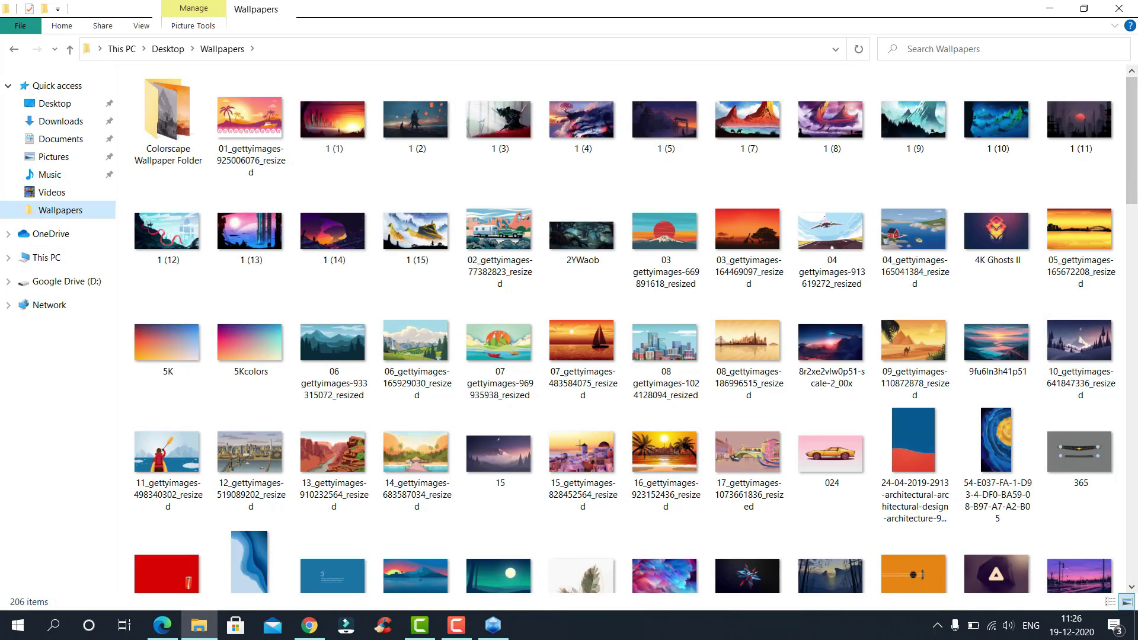
left_click_drag(1128, 177, 1128, 226)
left_click(586, 390)
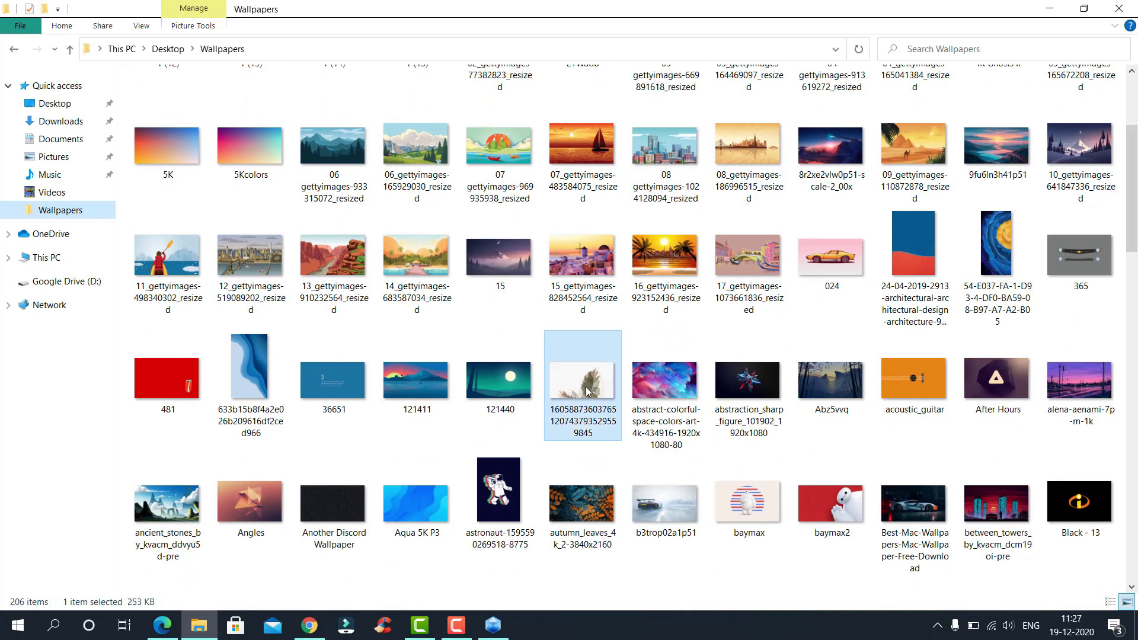
left_click_drag(587, 390, 79, 283)
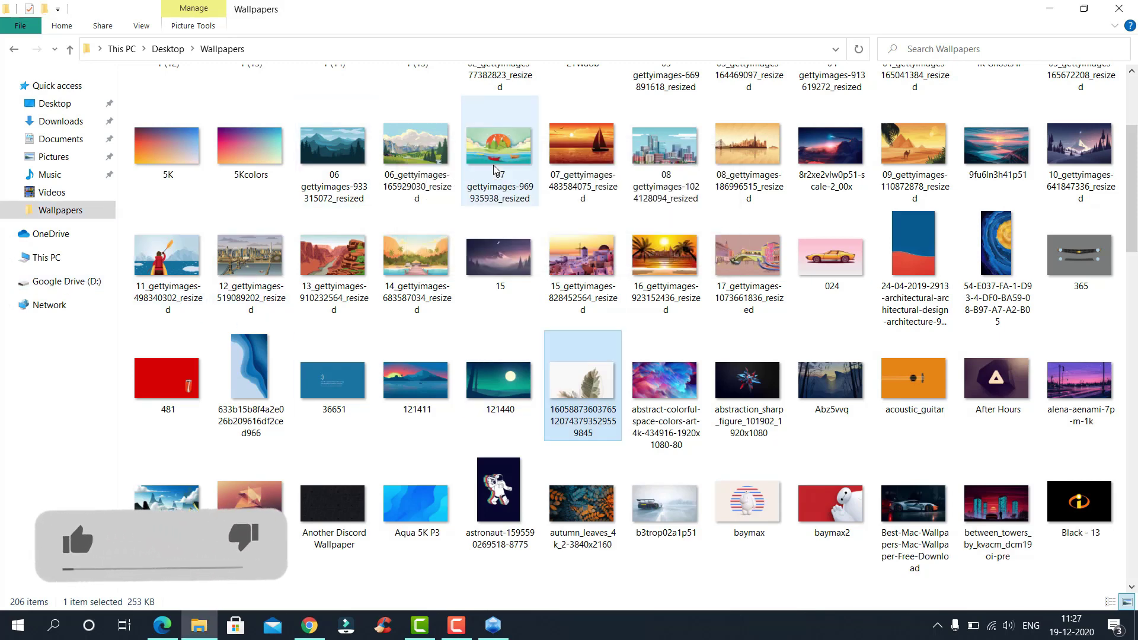
left_click(61, 287)
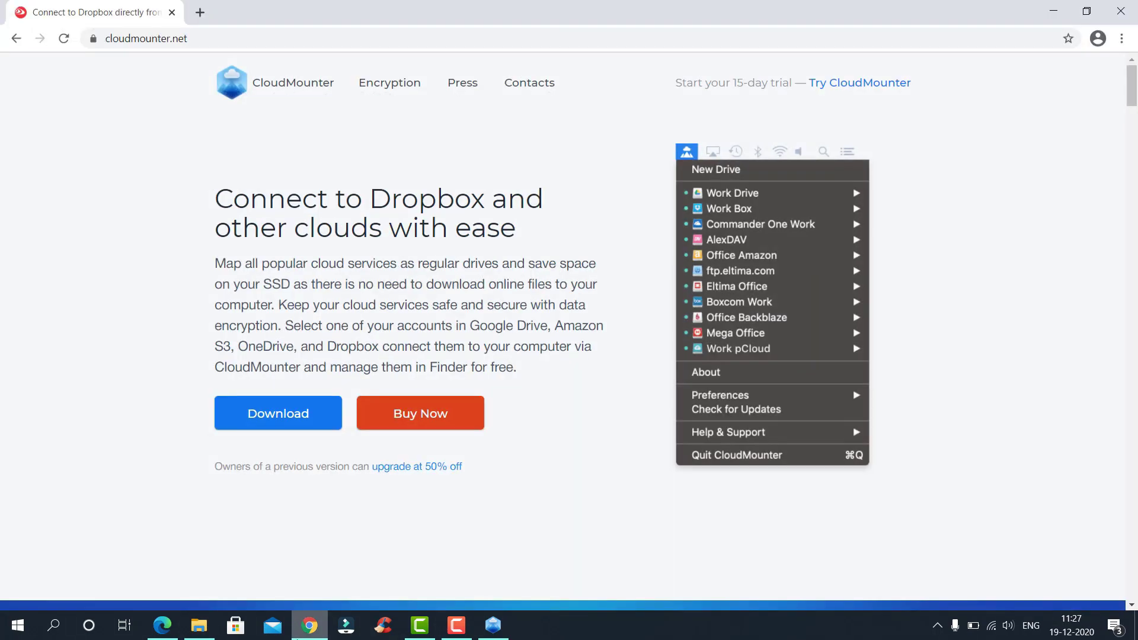
left_click(172, 626)
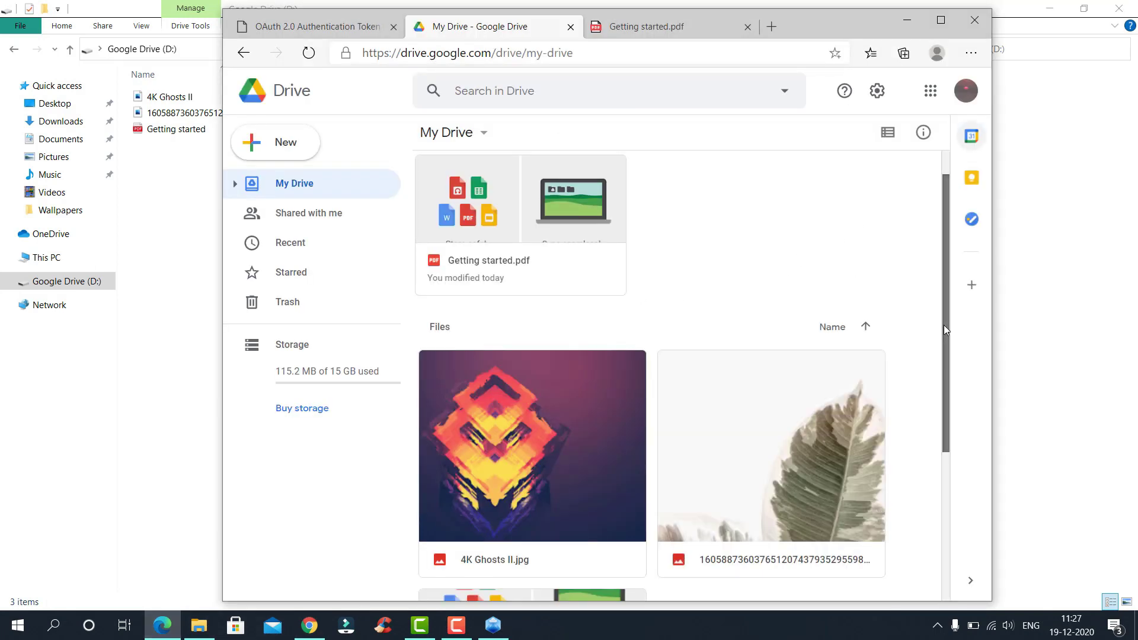
left_click_drag(943, 336, 944, 420)
double_click(833, 329)
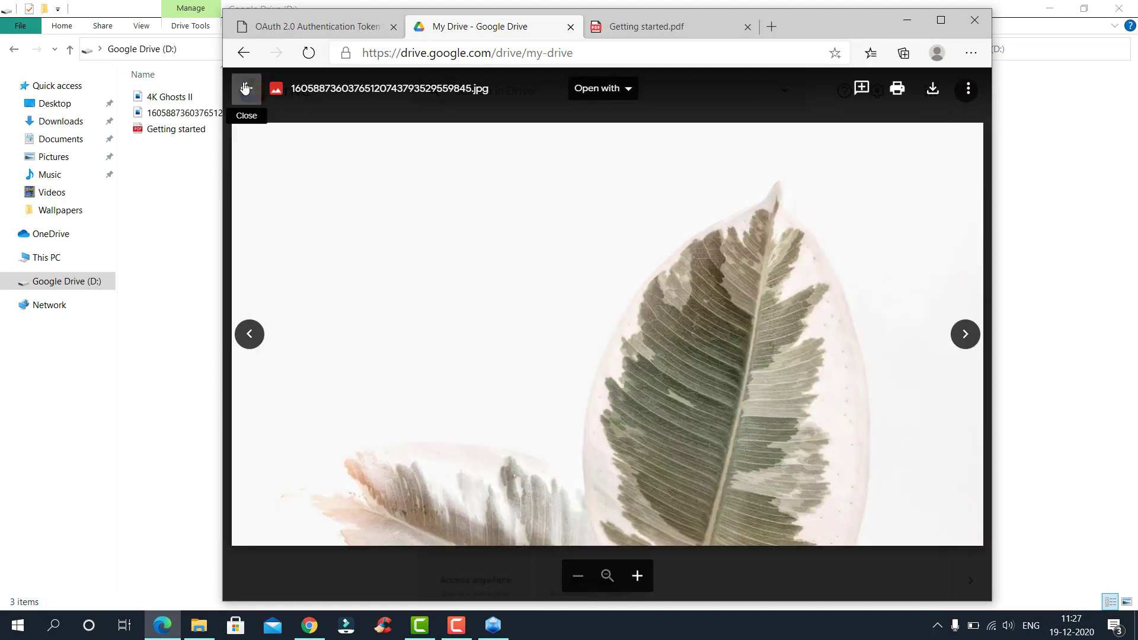
left_click(245, 88)
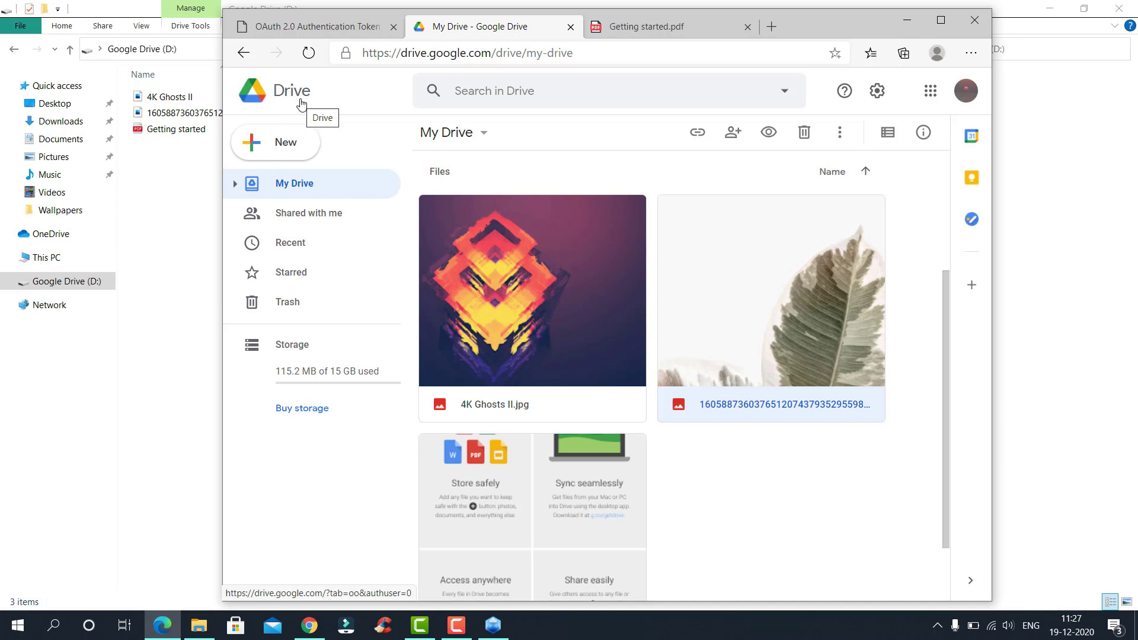